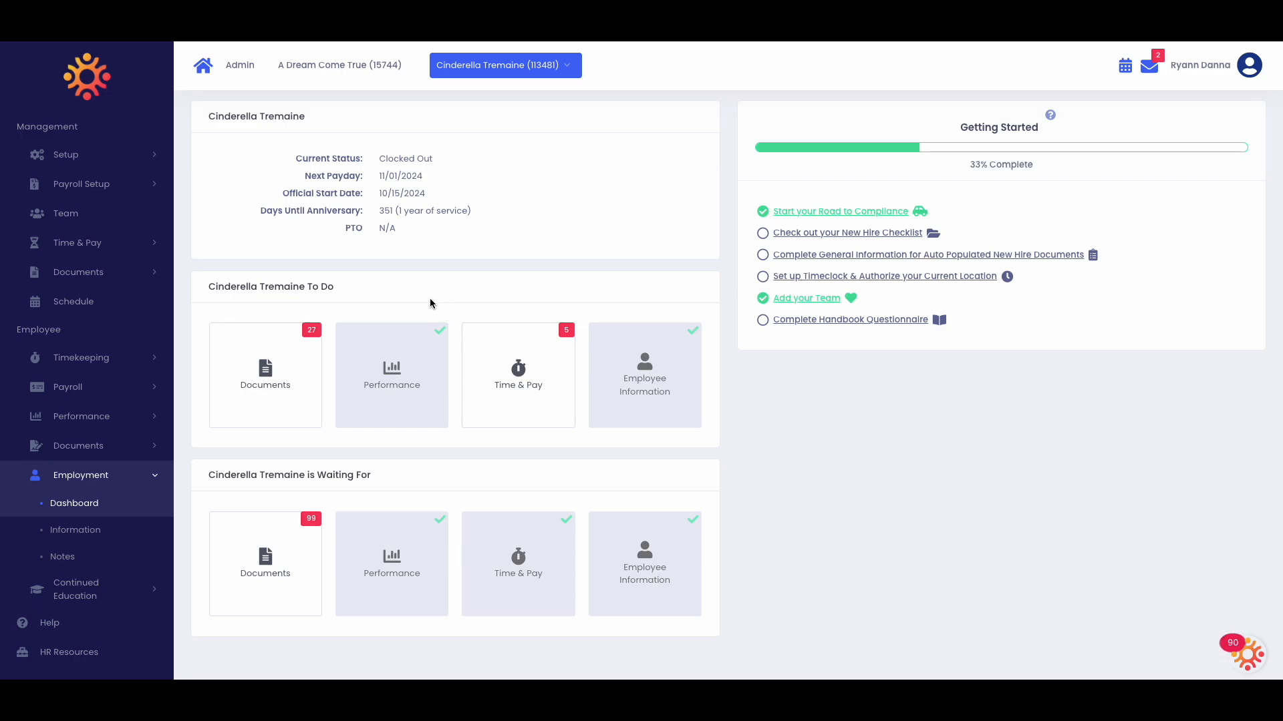
Step: Start the every-other-week payroll run for the 10/14/2024 - 10/27/2024 pay period and read its direct deposit deadline note
left_click(99, 244)
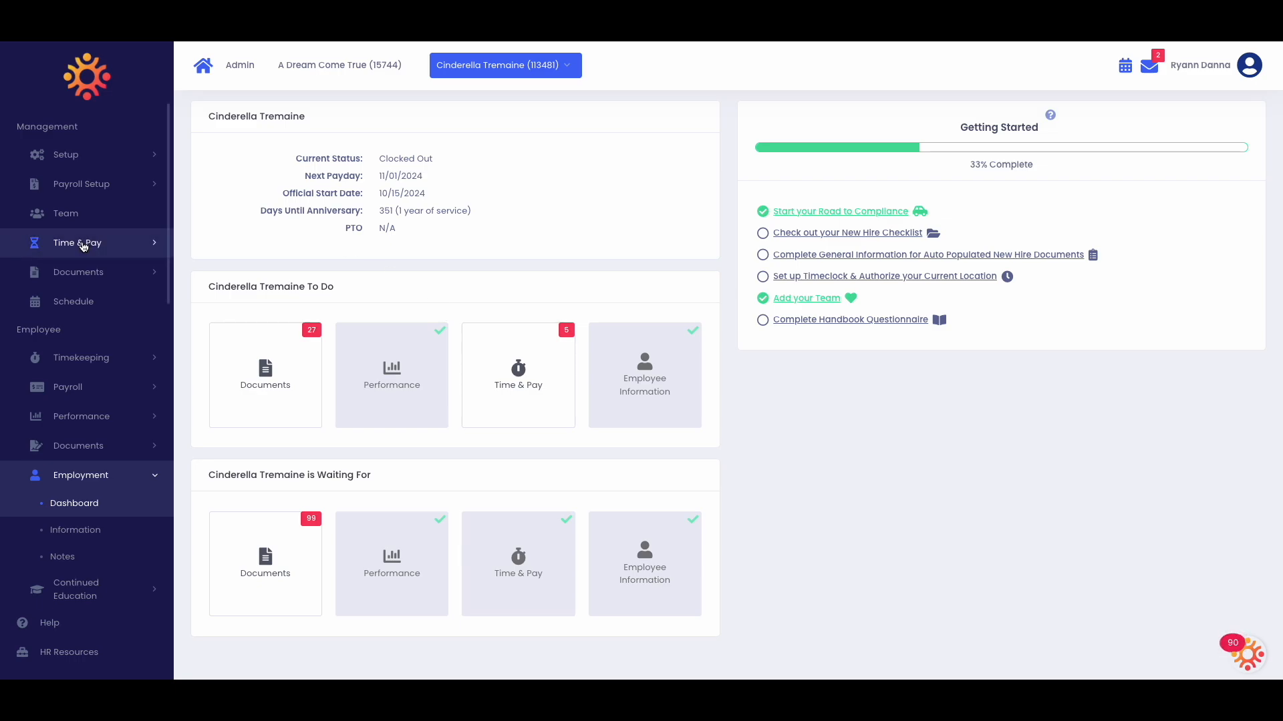
left_click(86, 353)
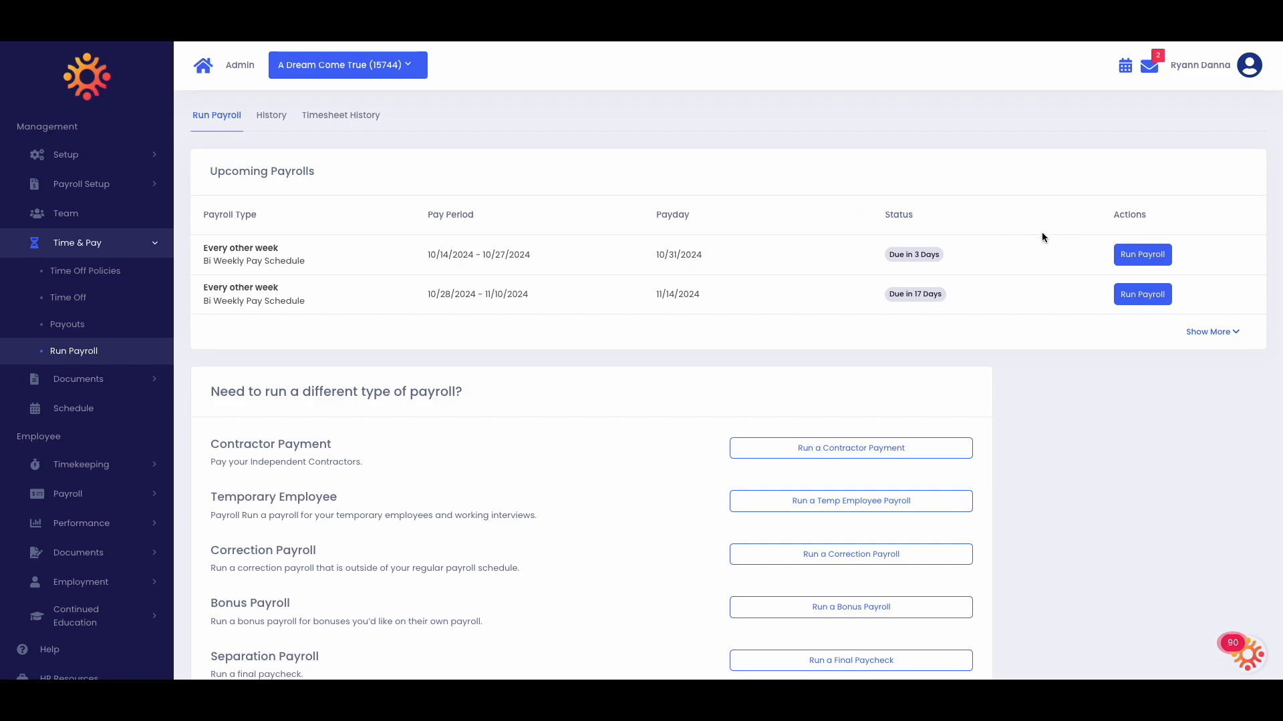
left_click_drag(891, 255, 954, 261)
left_click(1128, 259)
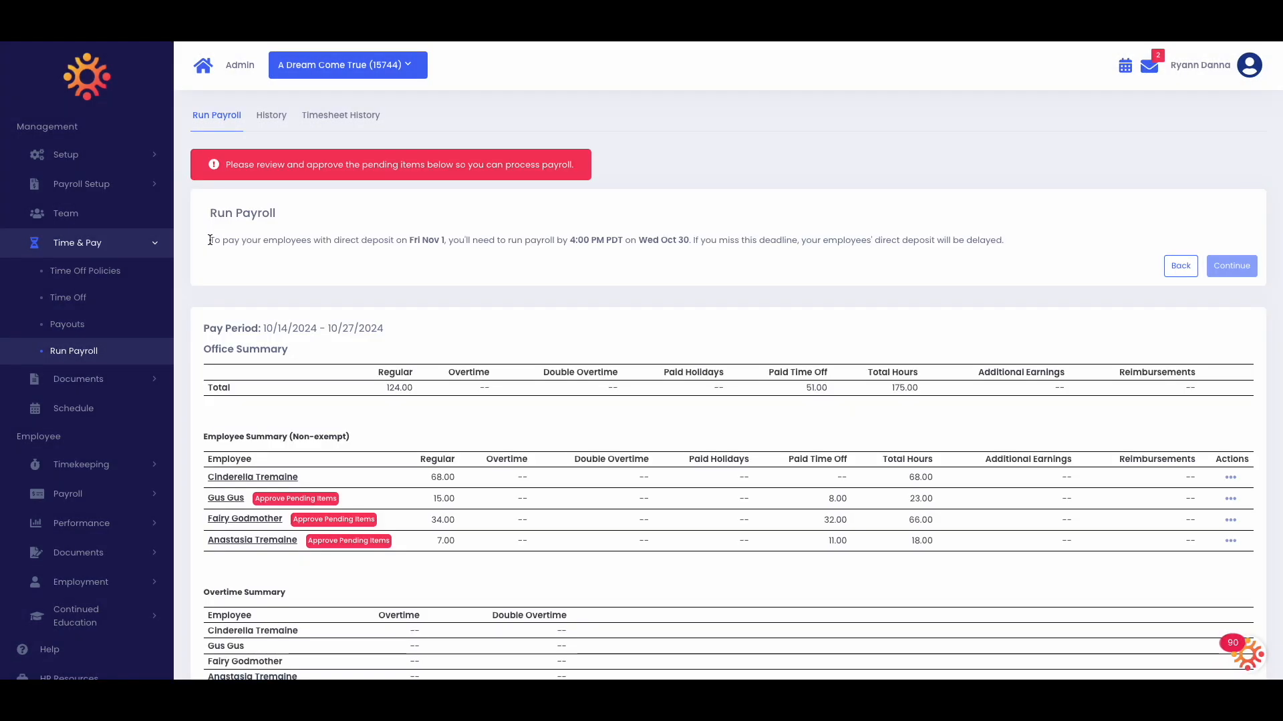
left_click_drag(211, 241, 332, 243)
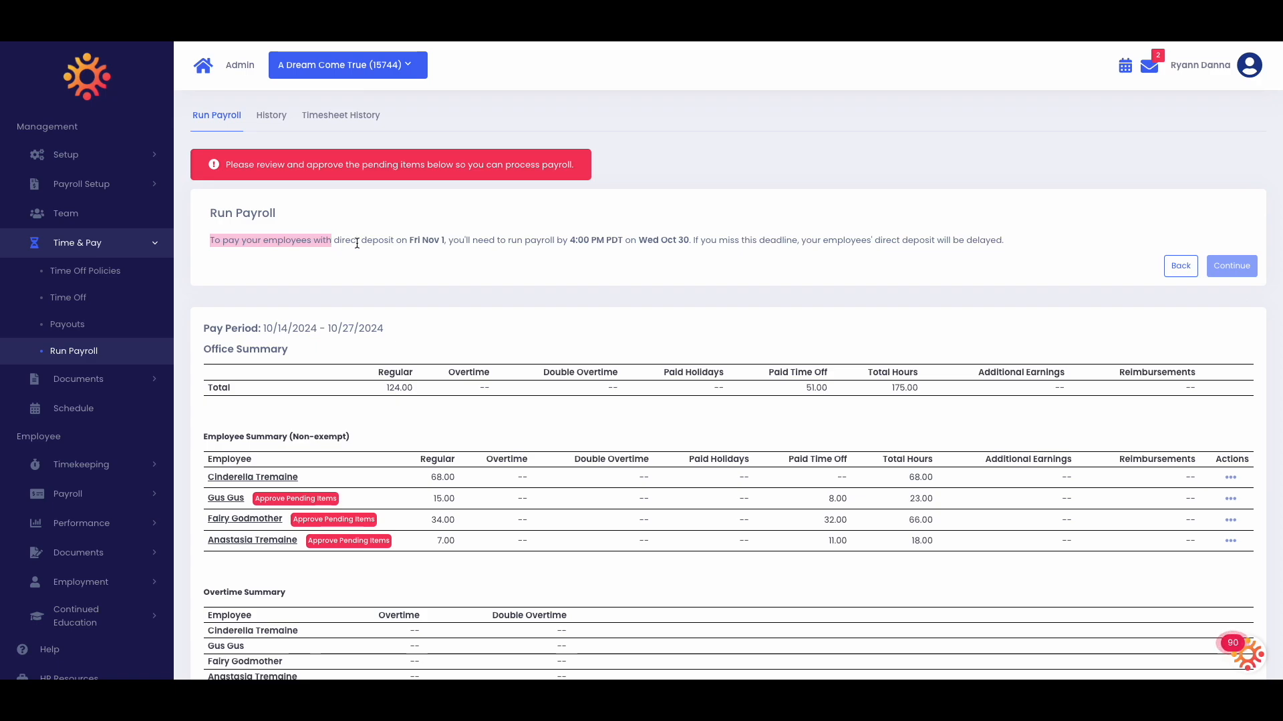
left_click(347, 243)
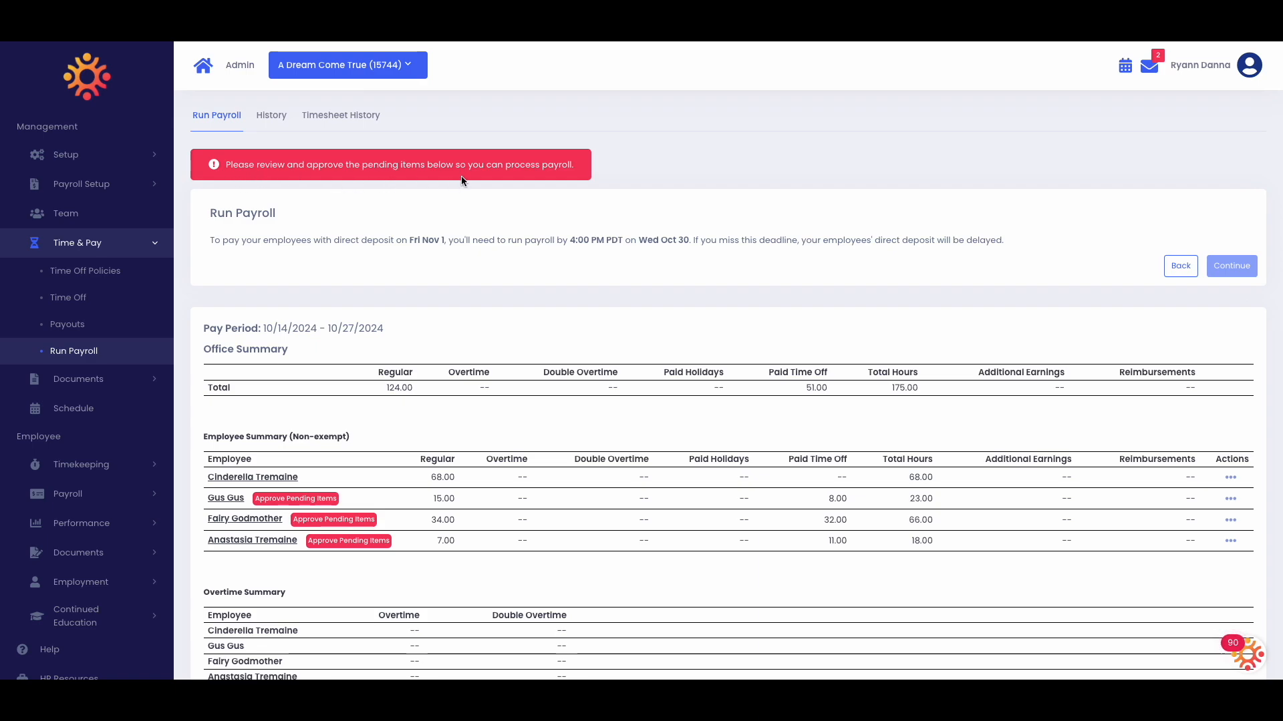
Step: Open the pending items of the second employee in the summary and approve the unapproved 10/24/2024 timesheet entries
scroll(430, 309, "down", 2)
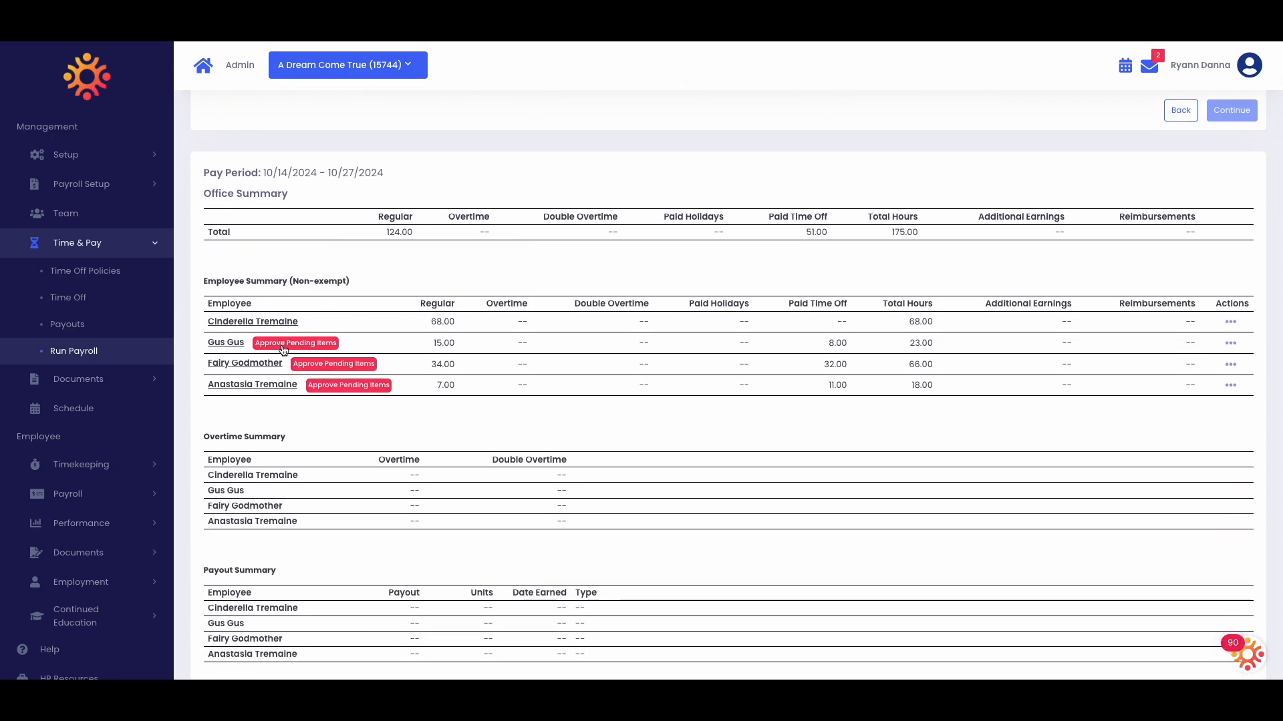
left_click(283, 346)
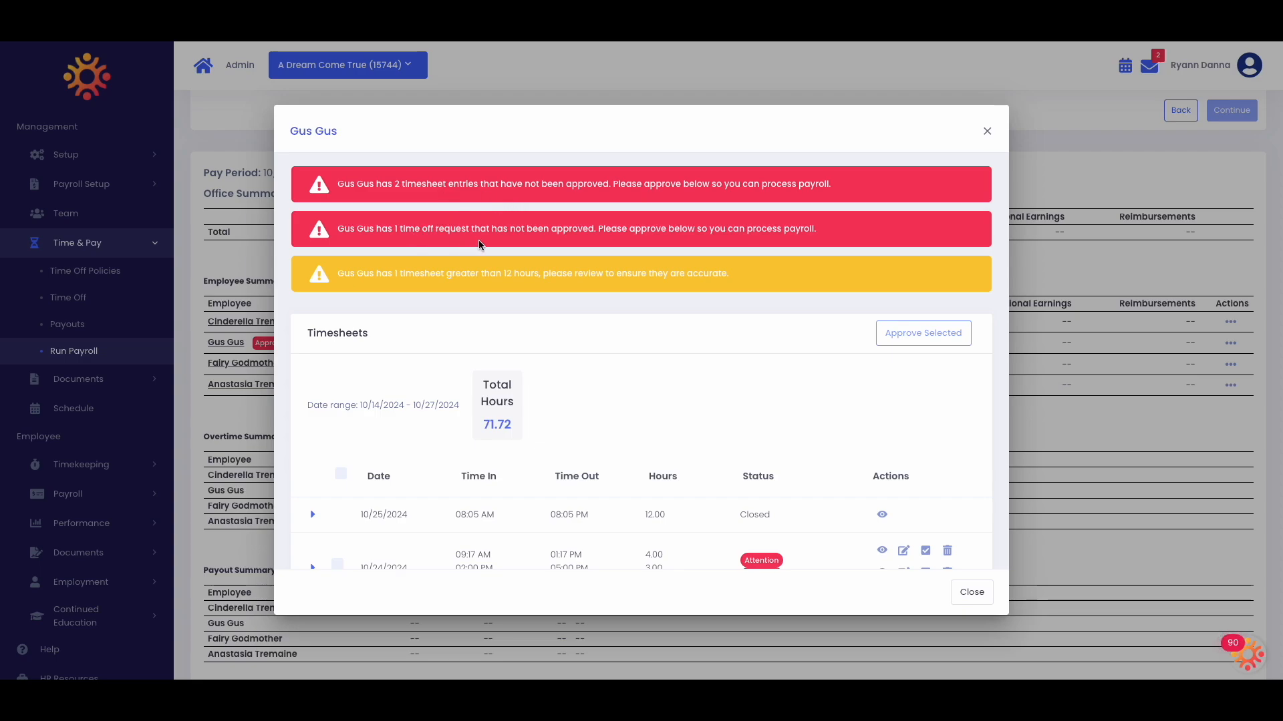
scroll(572, 346, "down", 1)
scroll(571, 347, "up", 1)
scroll(609, 364, "down", 3)
left_click(926, 377)
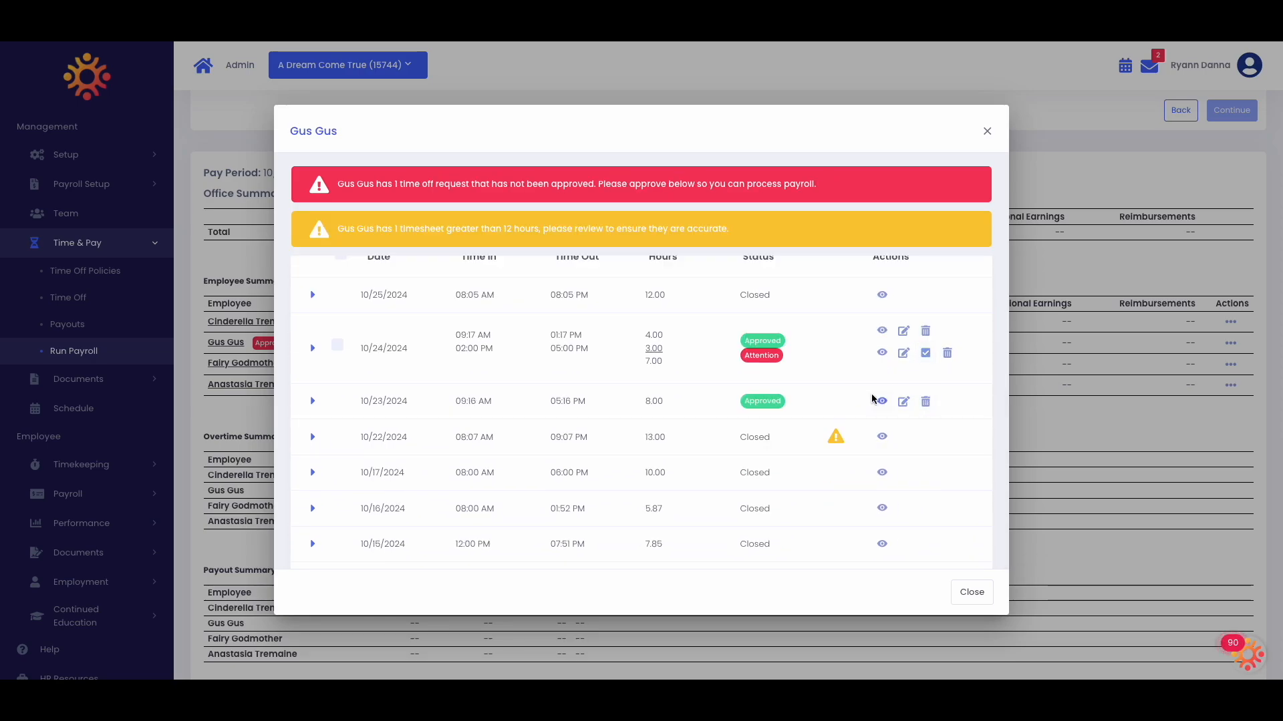
Step: Accept the employee's pending 10/18/2024 sick leave request with Deduct from Time Off Bank set to N/A, and close the employee's details
scroll(872, 477, "down", 8)
scroll(871, 478, "down", 1)
left_click(904, 431)
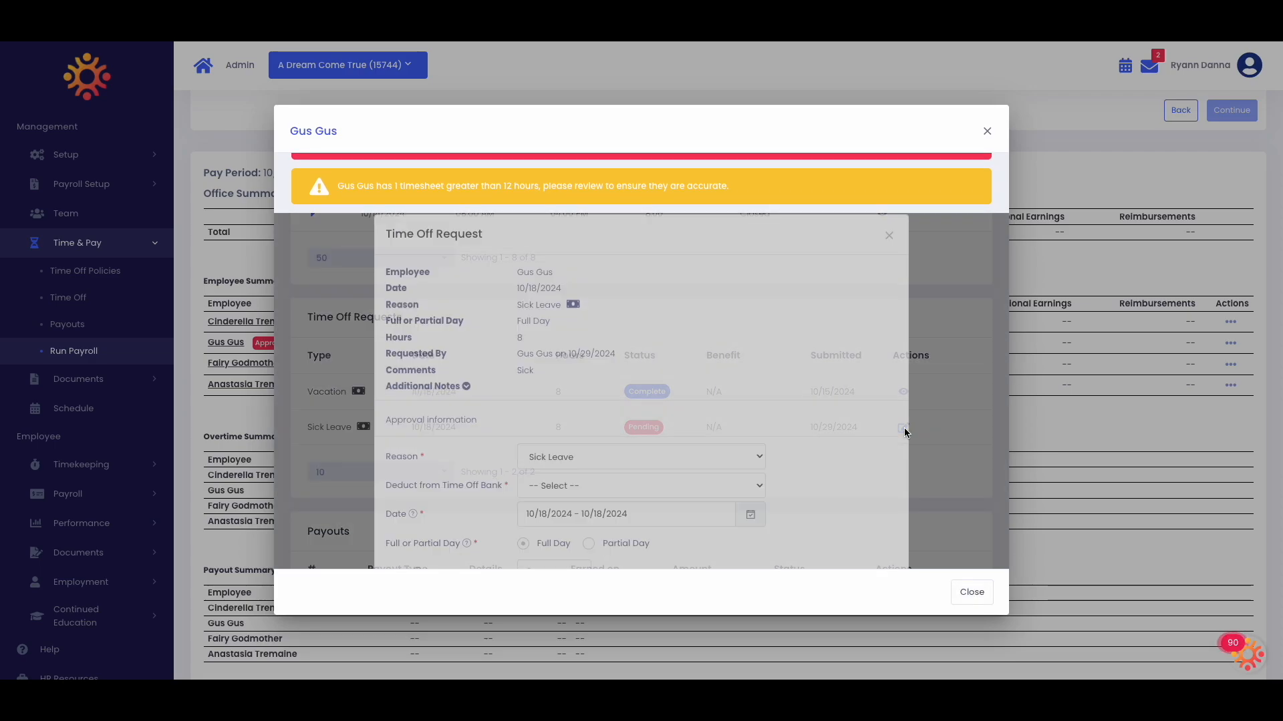
scroll(660, 442, "down", 2)
left_click(622, 383)
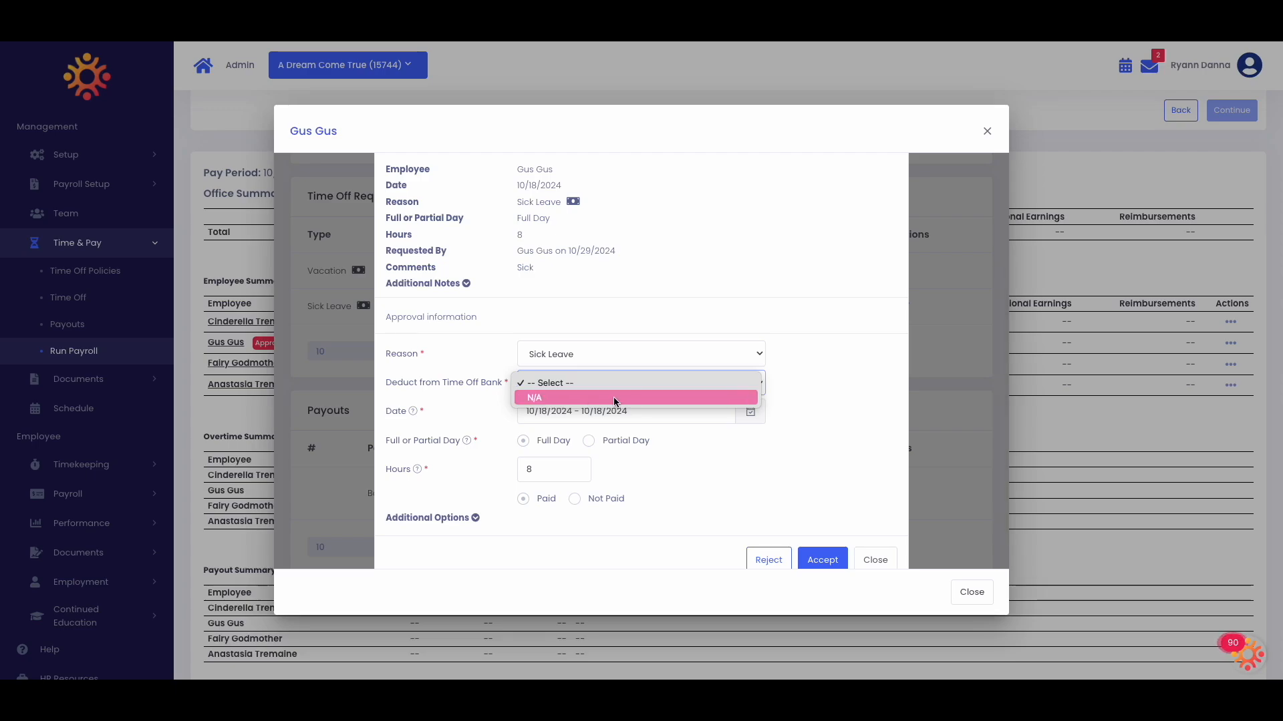
left_click(613, 397)
scroll(613, 441, "down", 1)
left_click(816, 523)
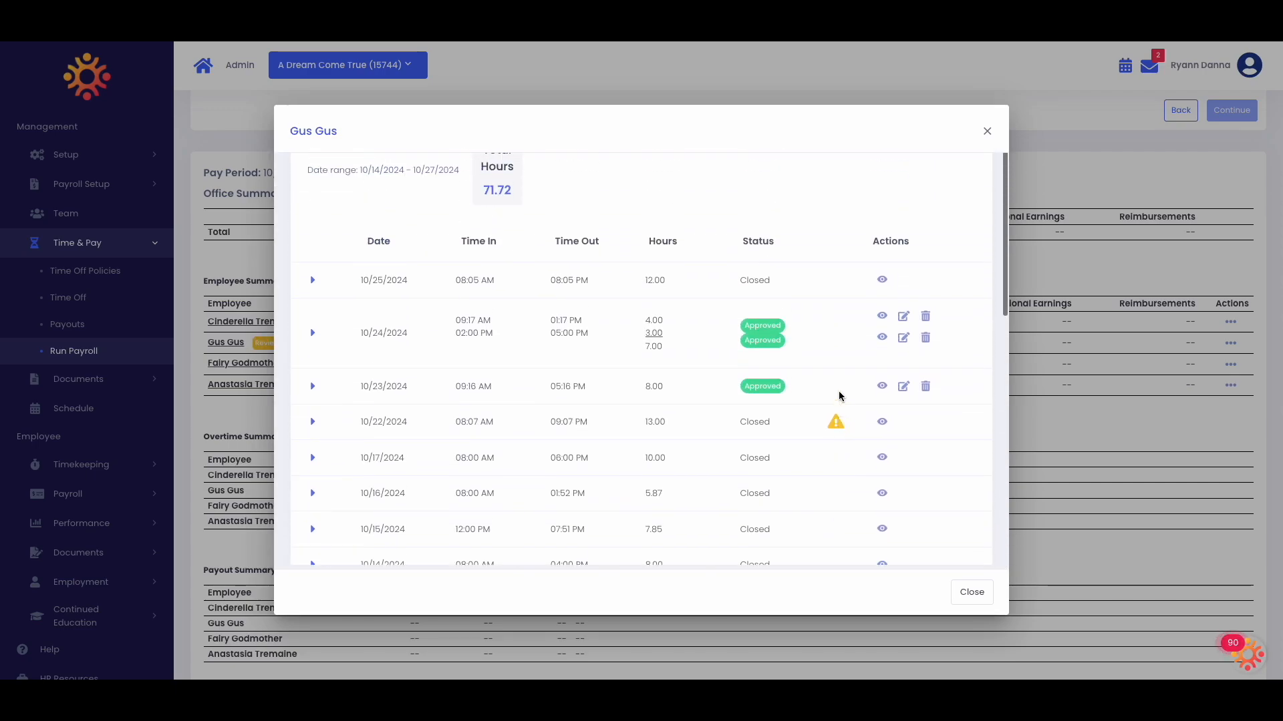
scroll(840, 398, "down", 6)
left_click(983, 596)
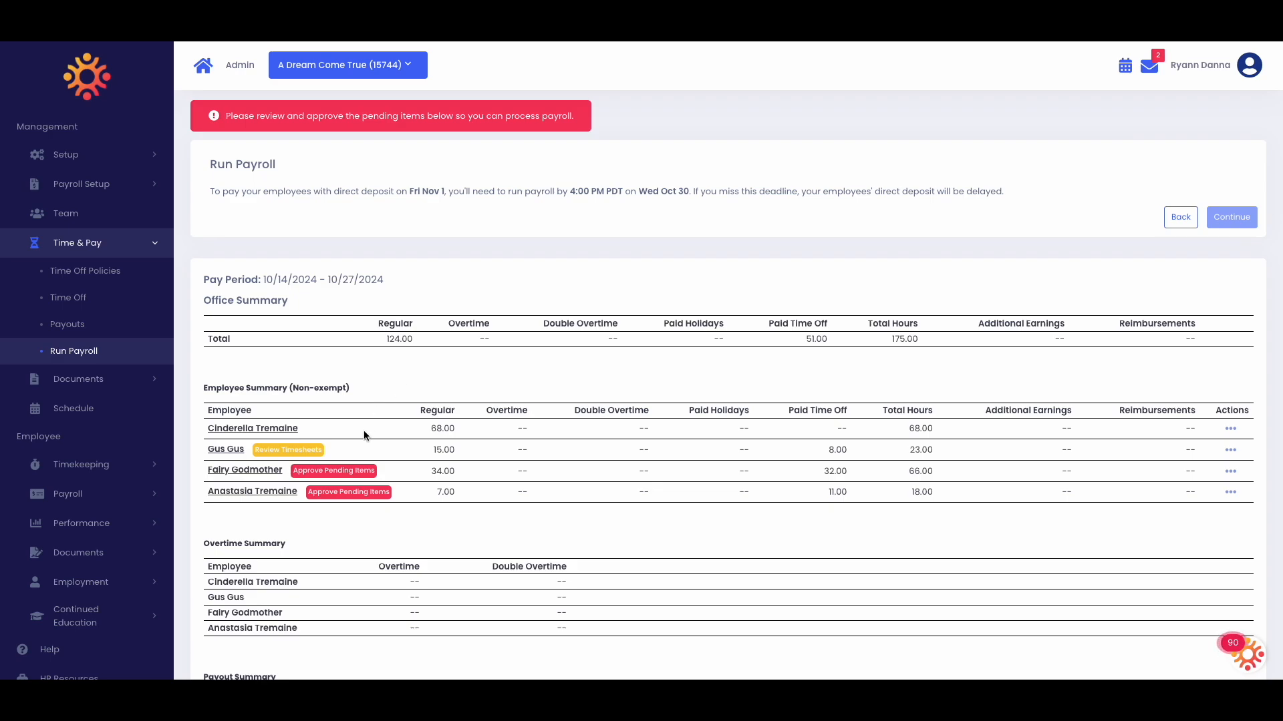
Step: Approve the pending items of the remaining two employees in the non-exempt employee summary
left_click(376, 472)
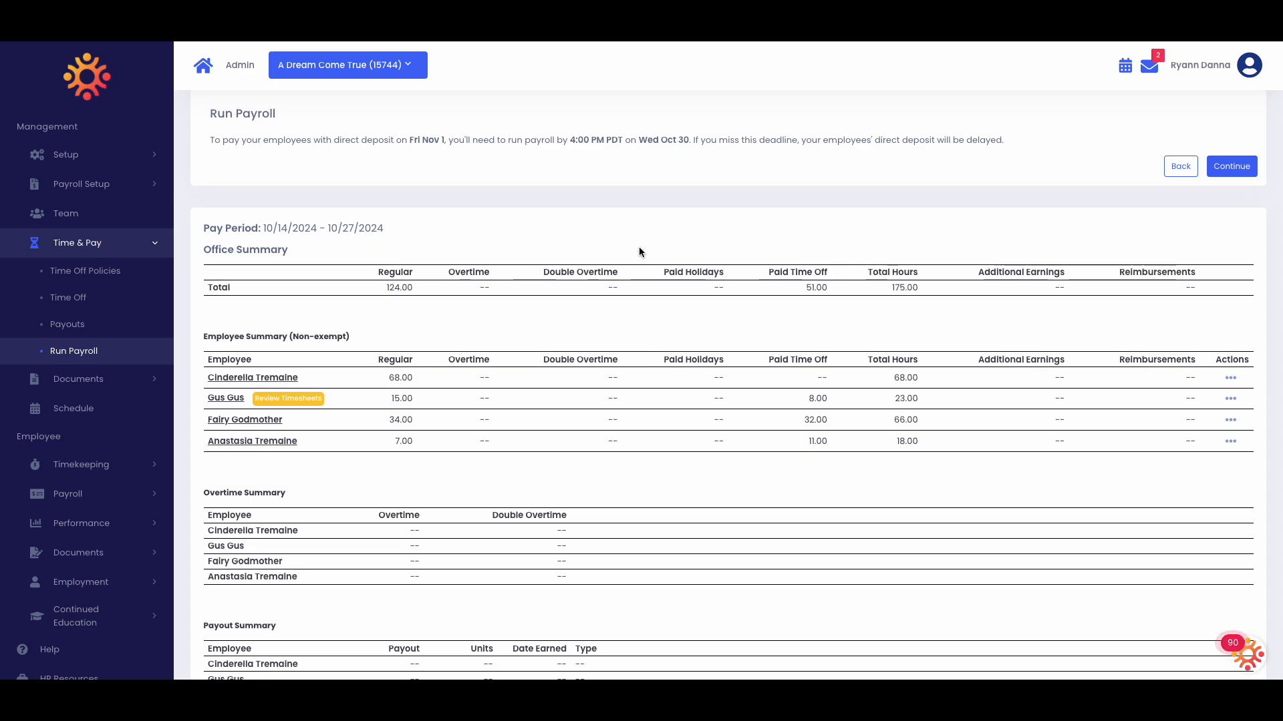
mouse_move(712, 280)
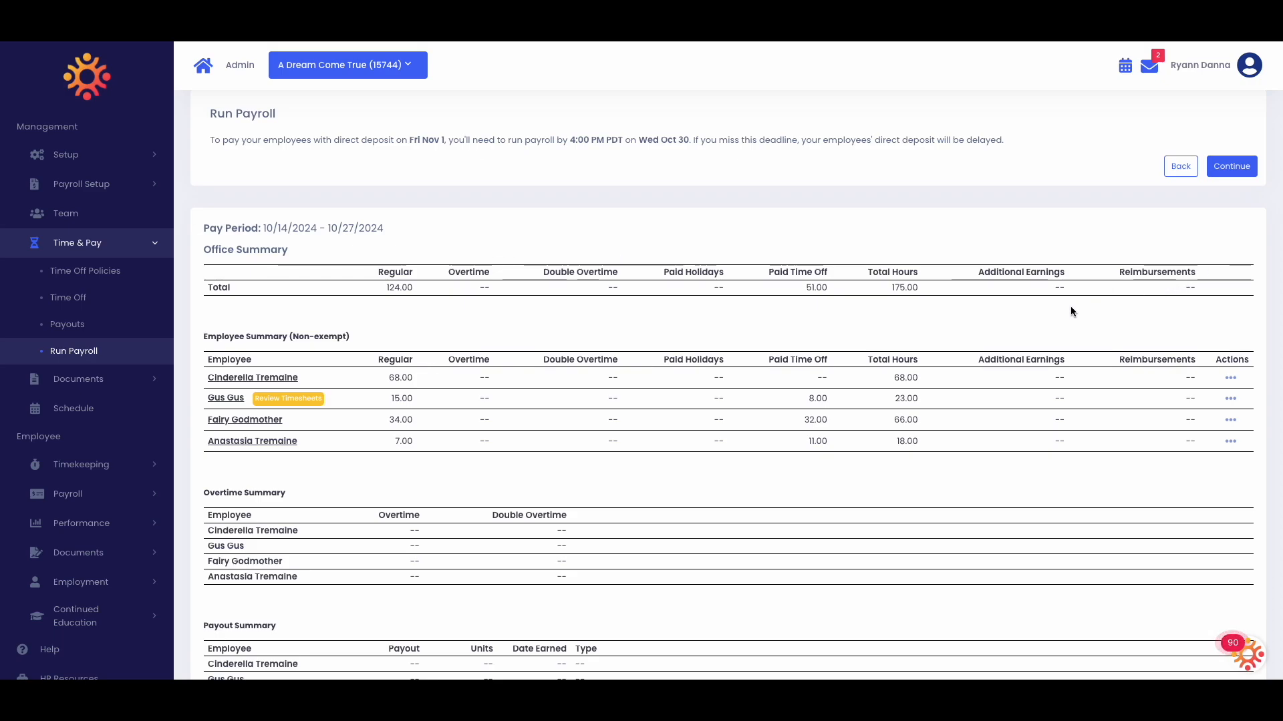
scroll(1071, 305, "down", 1)
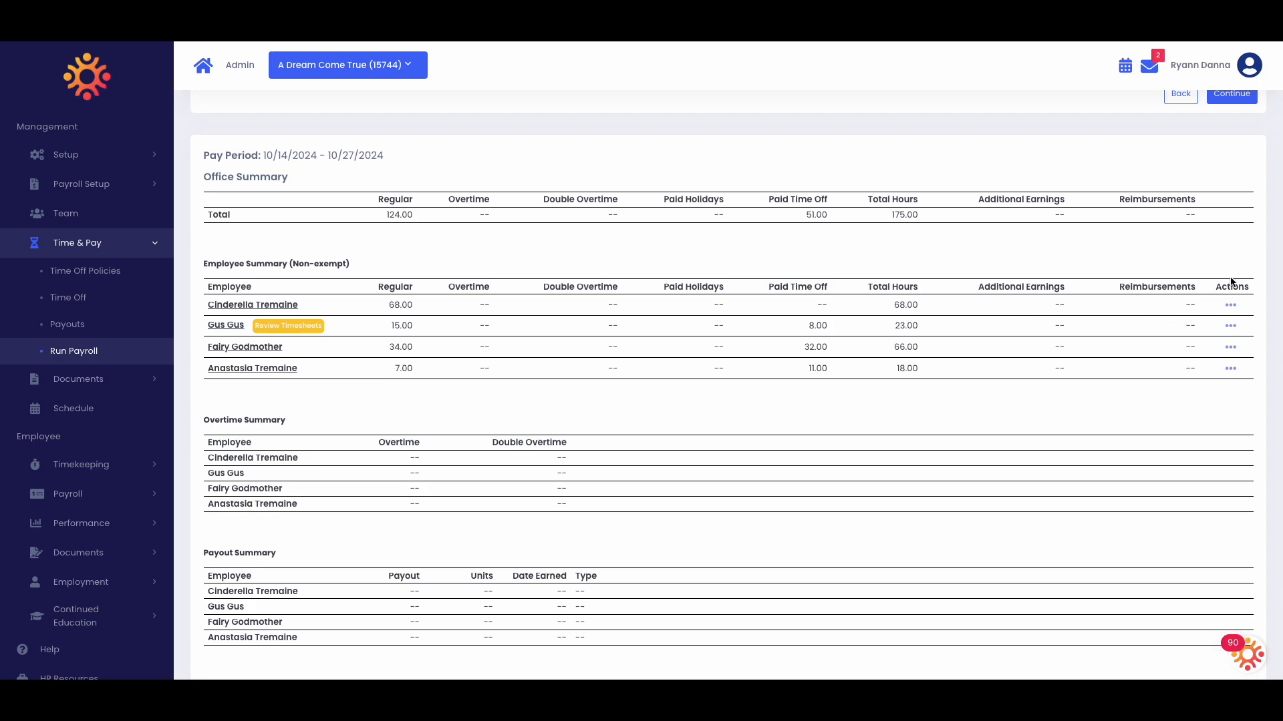
Step: Check the first employee's available payroll actions and review the overtime, payout, hours worked, holiday, time off and individual employee summaries
left_click(1231, 306)
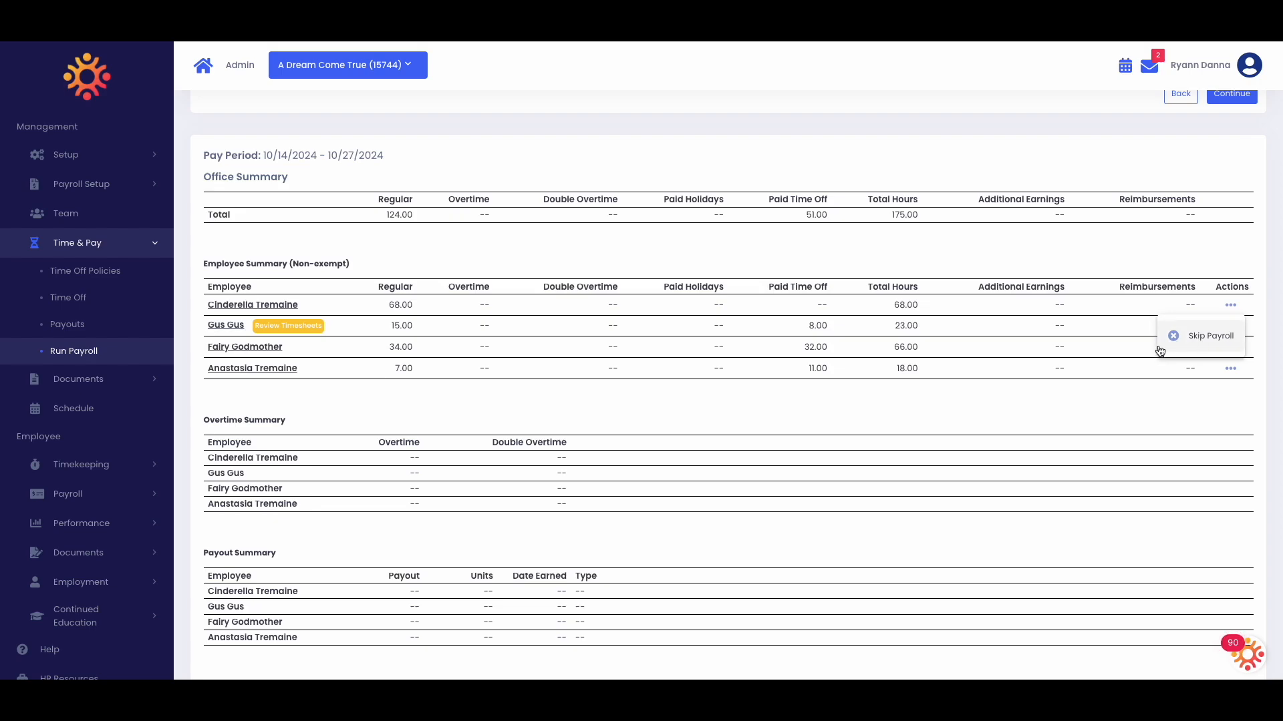
scroll(1144, 392, "down", 2)
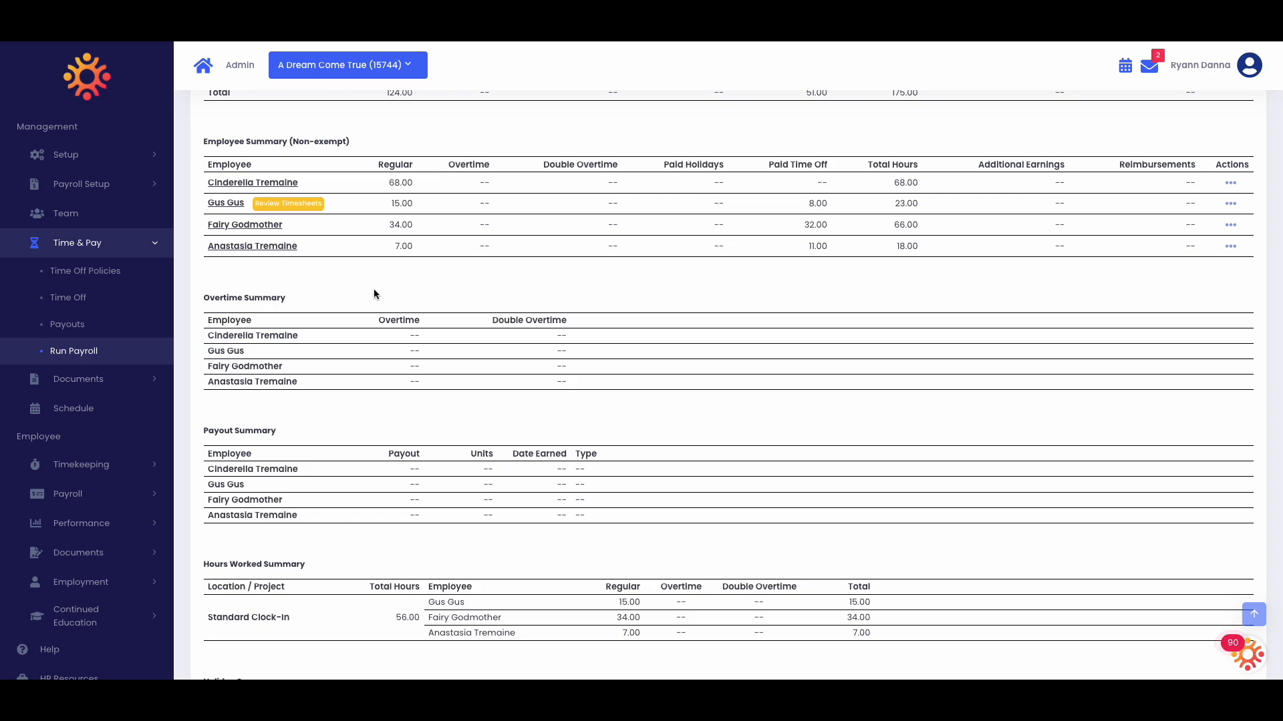
scroll(414, 428, "down", 3)
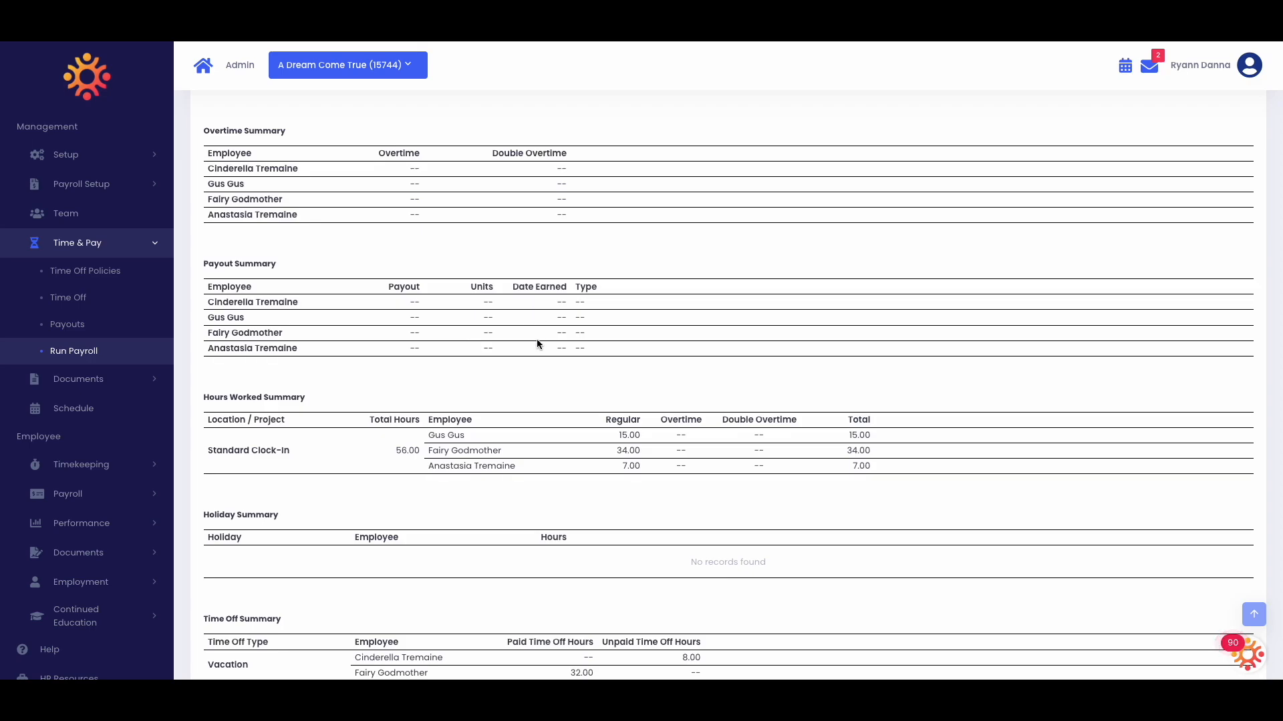
scroll(560, 385, "down", 2)
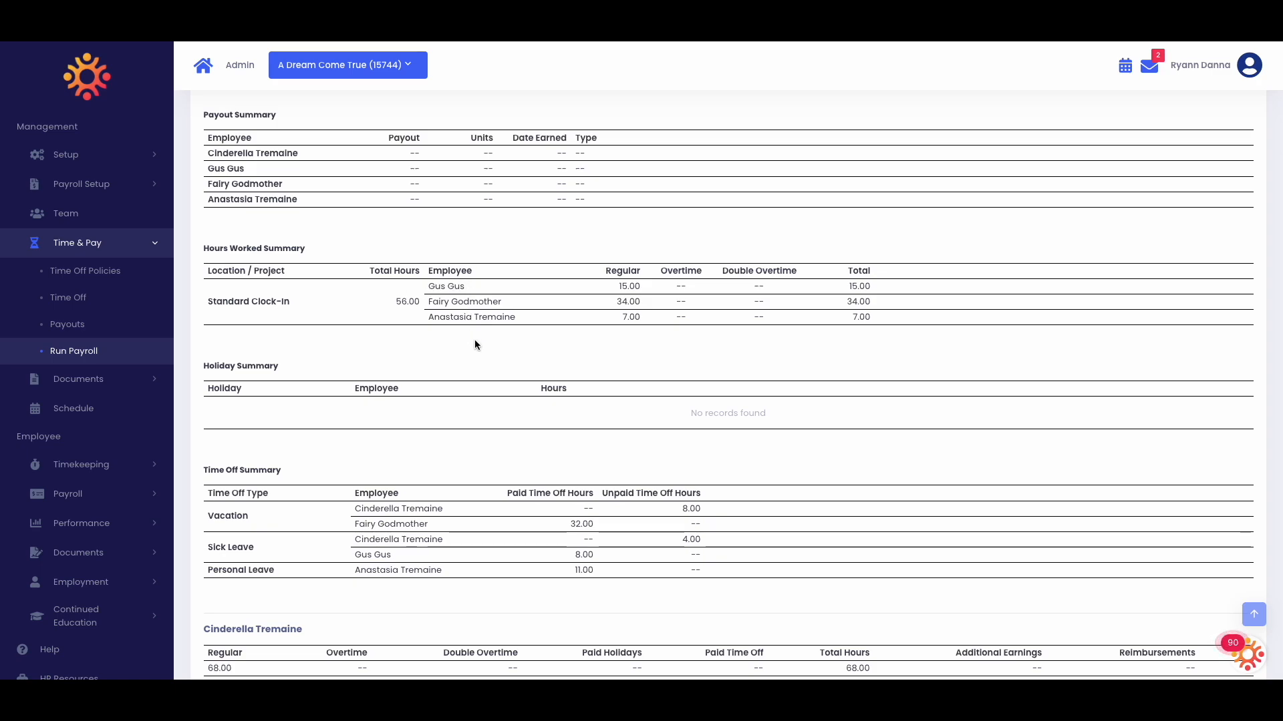
scroll(496, 354, "down", 1)
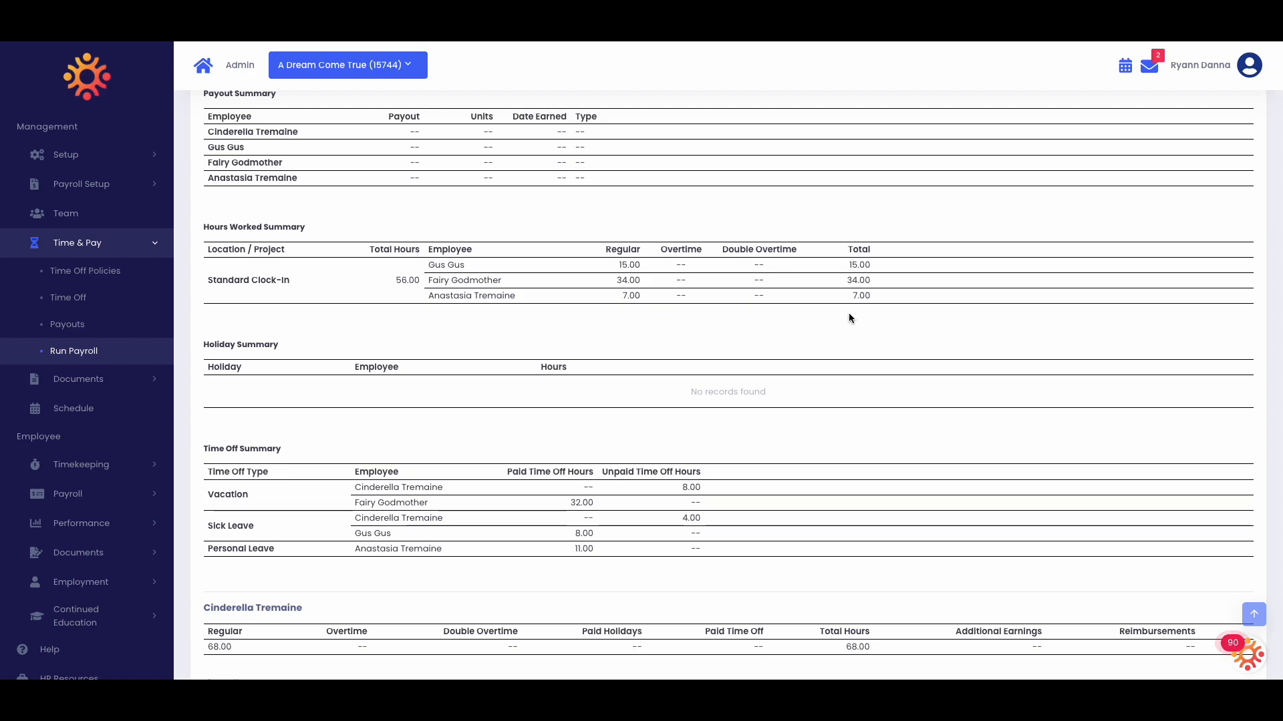
scroll(849, 313, "down", 3)
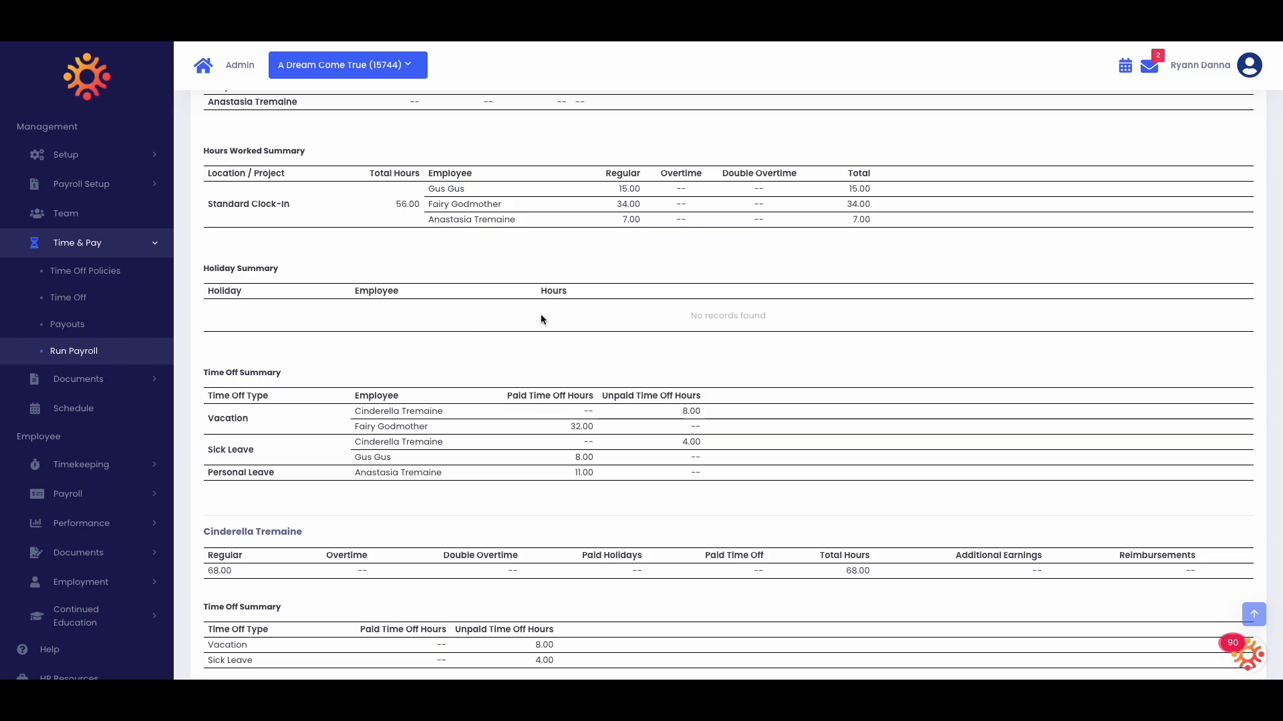
scroll(487, 347, "down", 3)
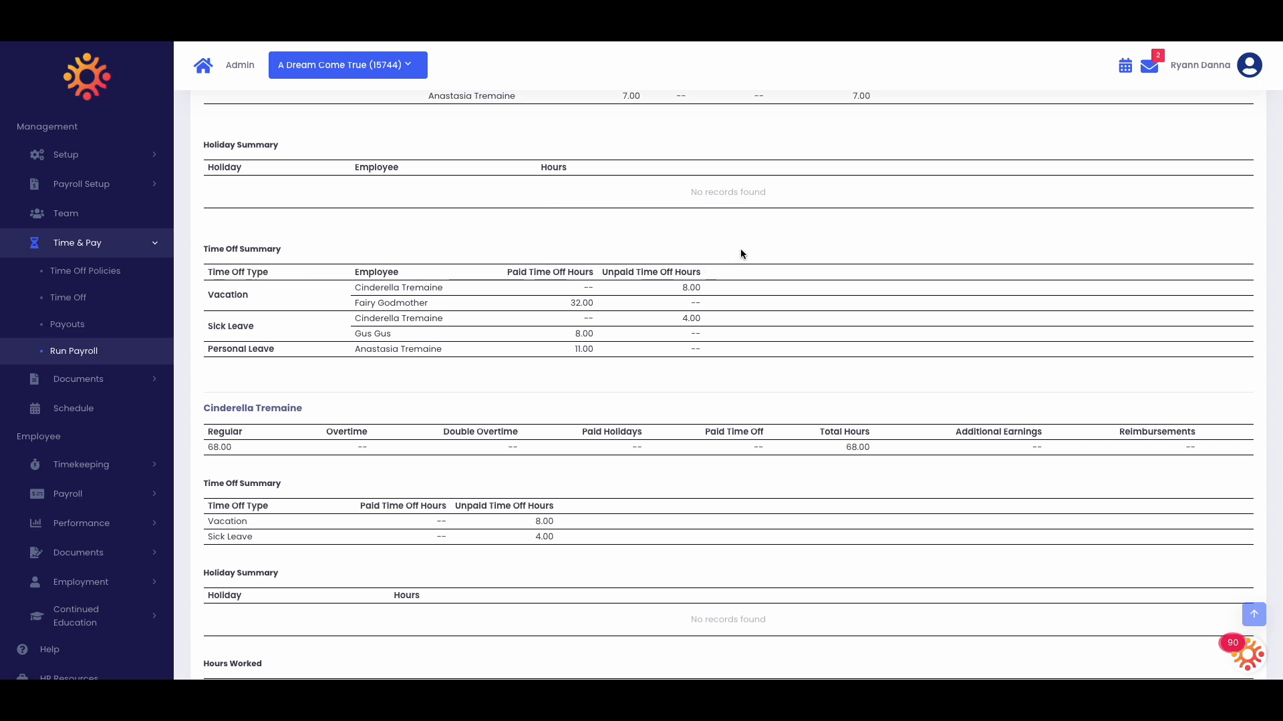
scroll(643, 422, "down", 3)
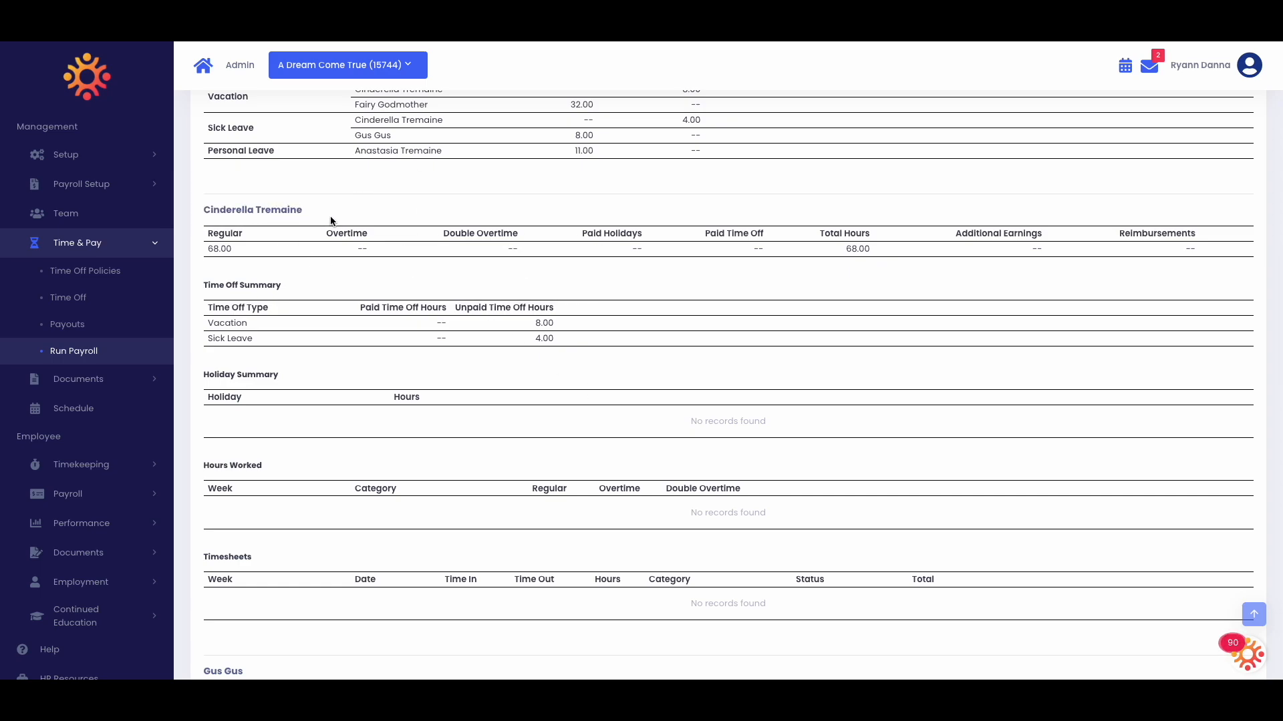
scroll(323, 280, "down", 1)
scroll(301, 295, "down", 6)
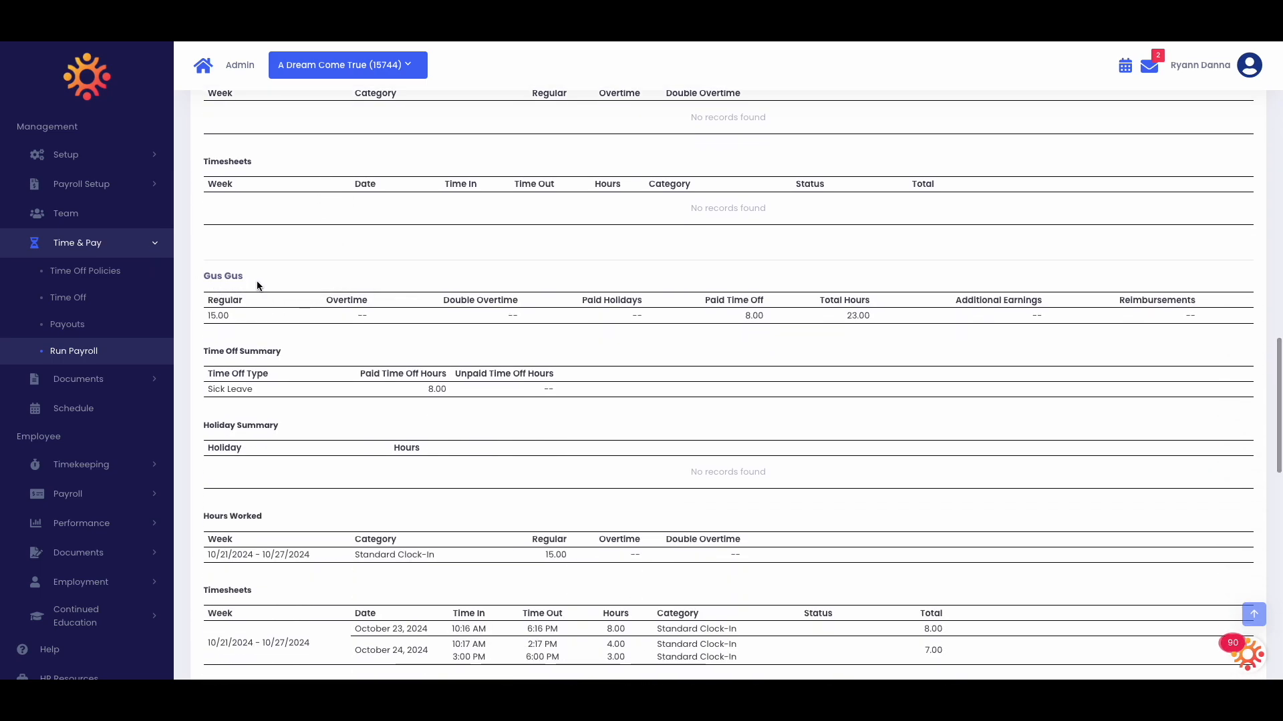
scroll(274, 287, "up", 7)
scroll(274, 288, "up", 15)
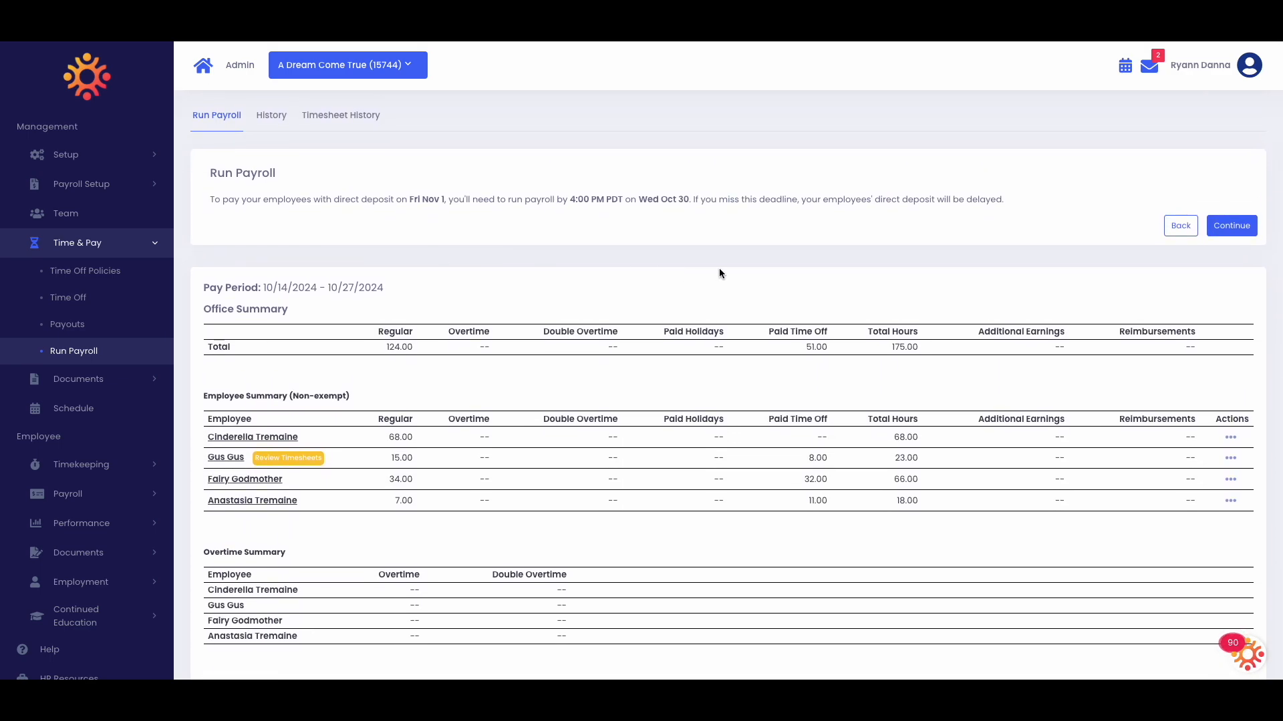
Step: Continue the payroll run to Review & Submit and read the submission note and office summary
left_click(1233, 235)
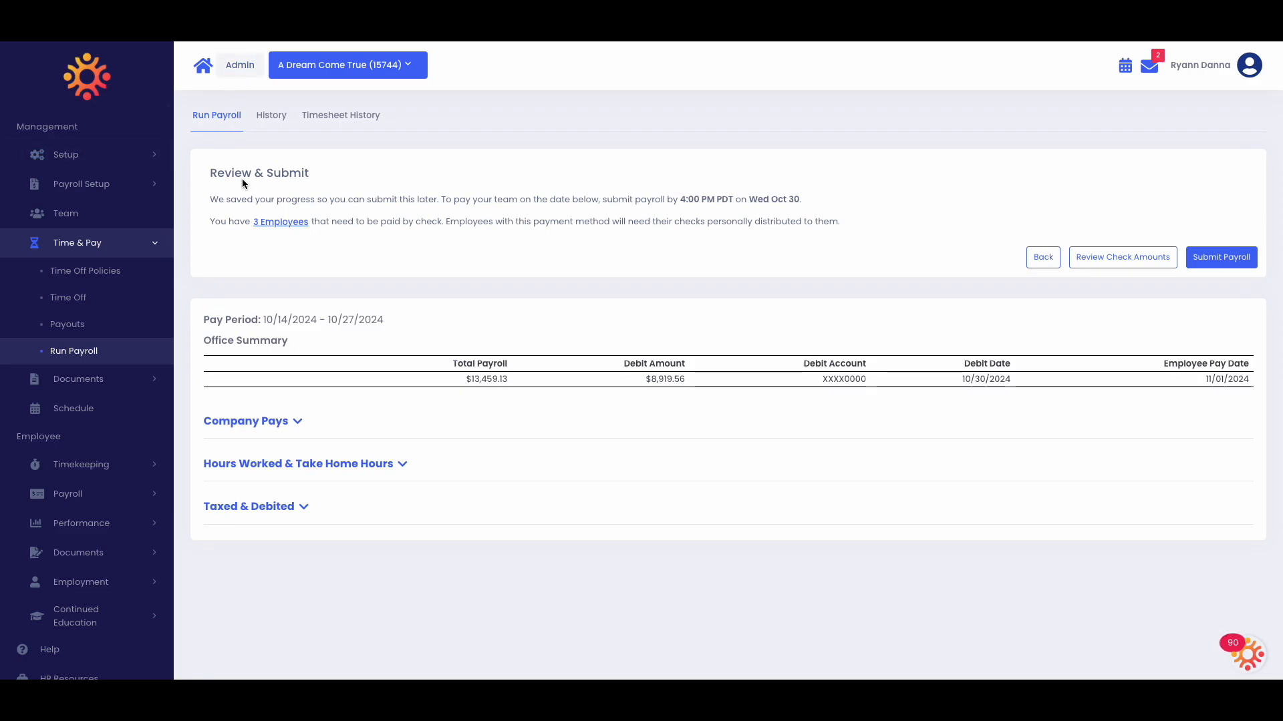
left_click_drag(210, 199, 511, 201)
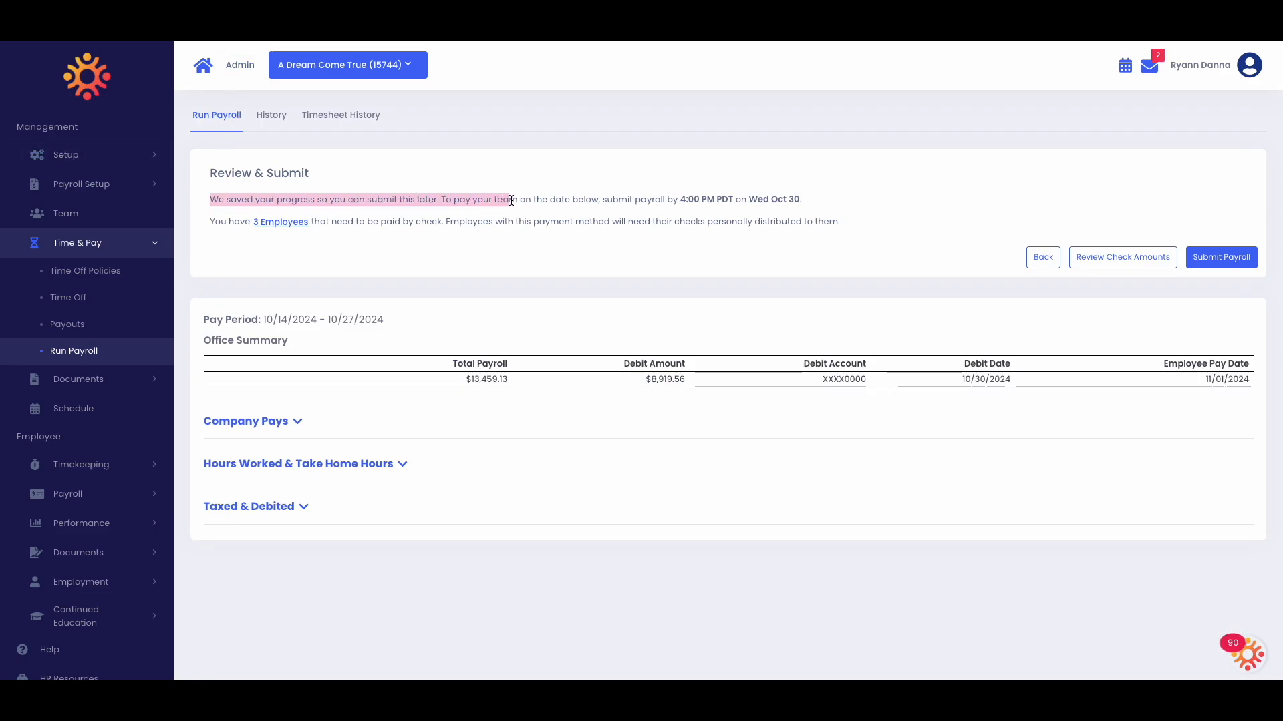
left_click(428, 258)
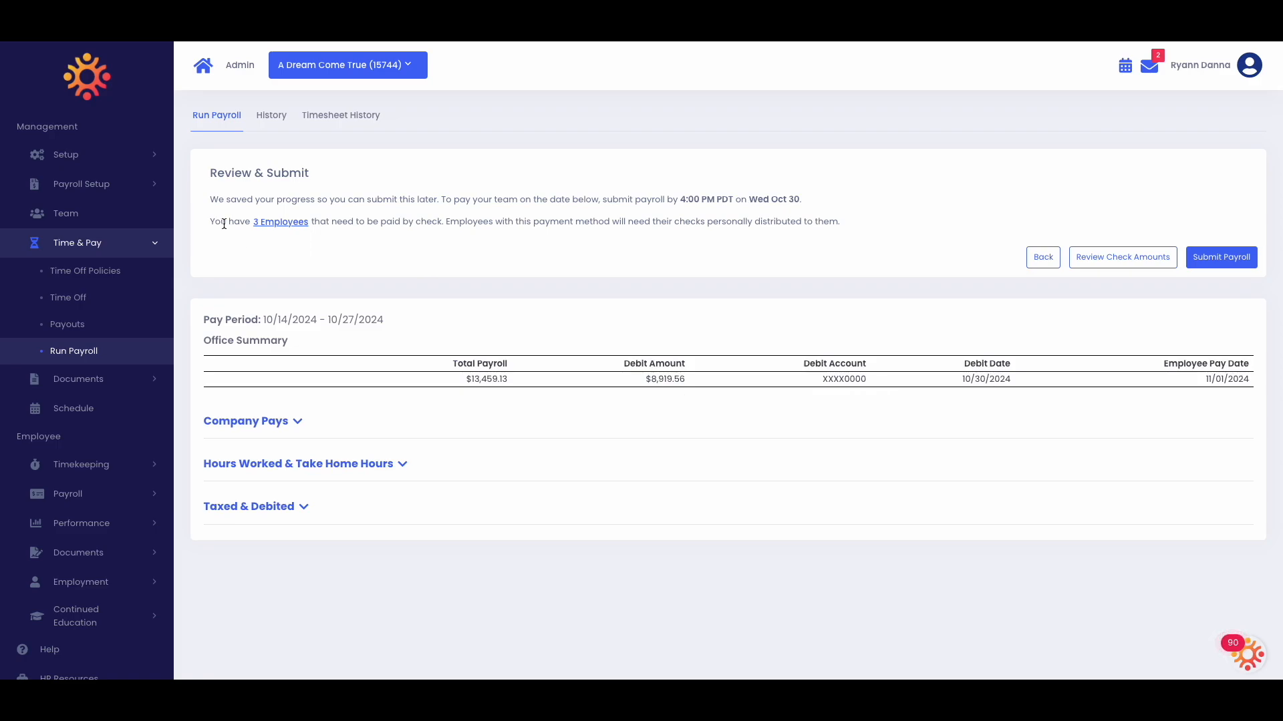
left_click_drag(211, 341, 295, 348)
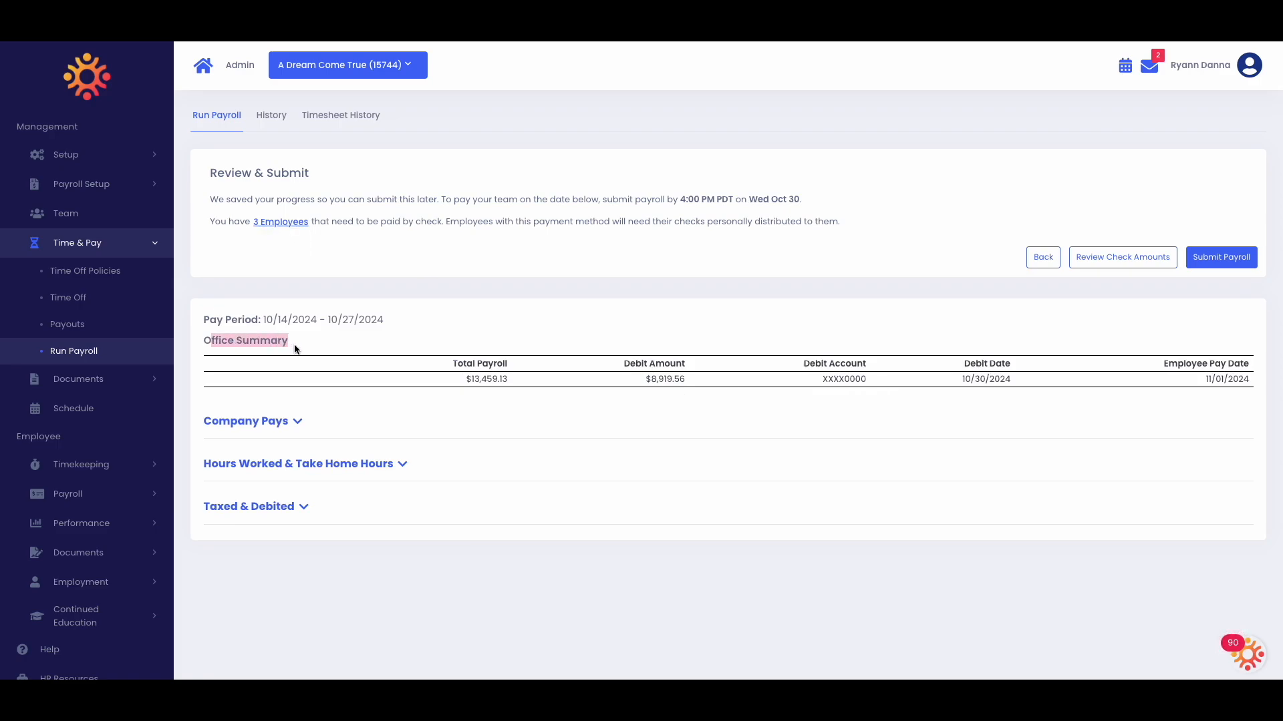
left_click(461, 361)
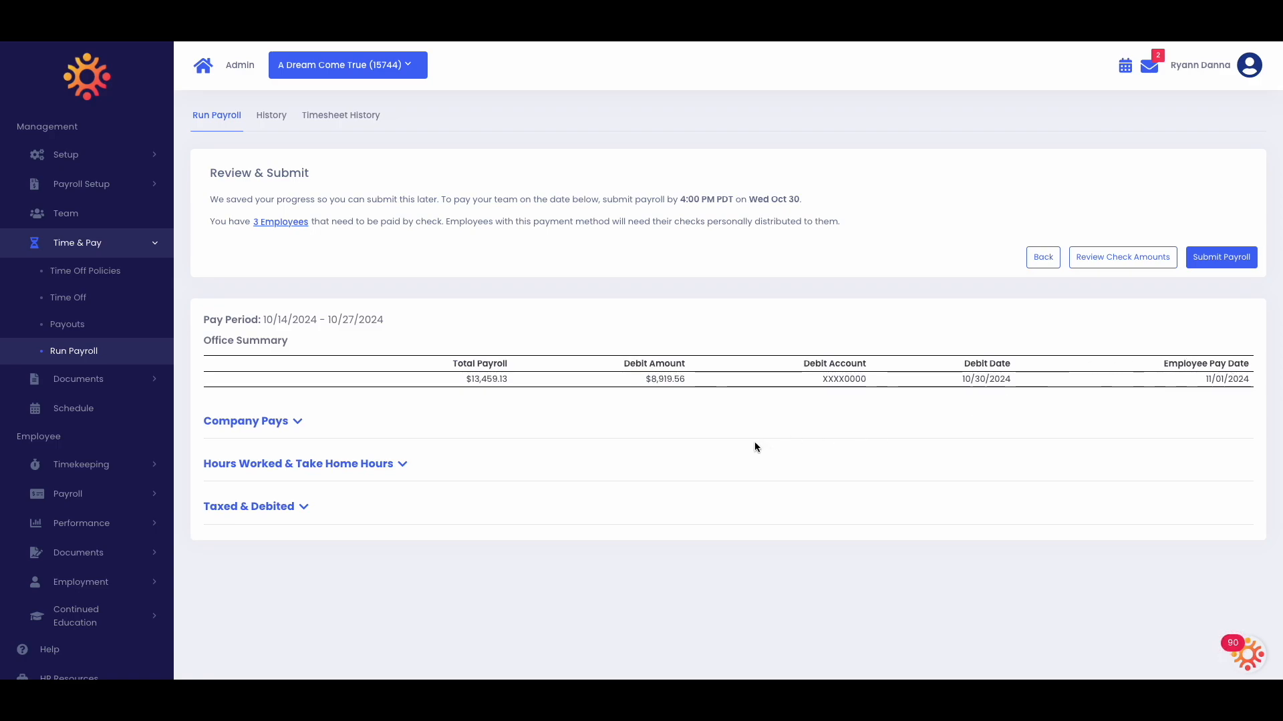
Step: Expand and examine the Company Pays, Hours Worked & Take Home Hours, and Taxed & Debited sections, and collapse Company Pays
left_click(297, 421)
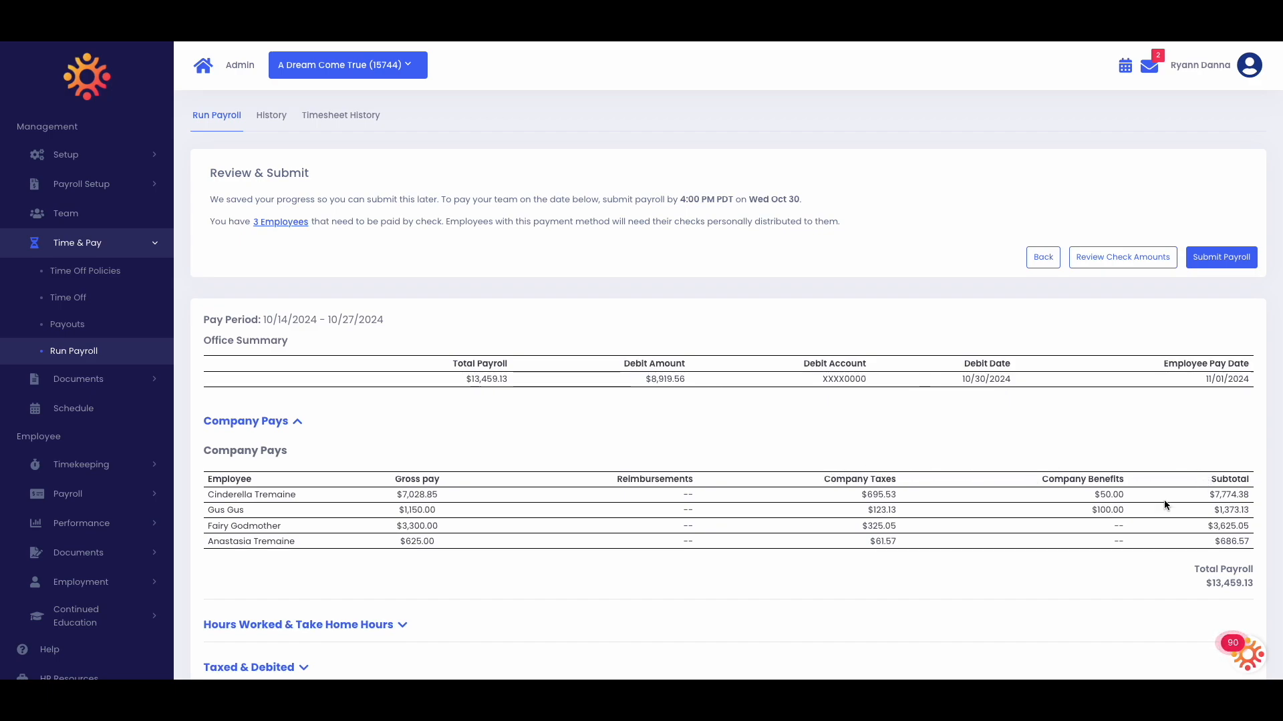
scroll(403, 593, "down", 1)
left_click(401, 595)
scroll(401, 595, "down", 2)
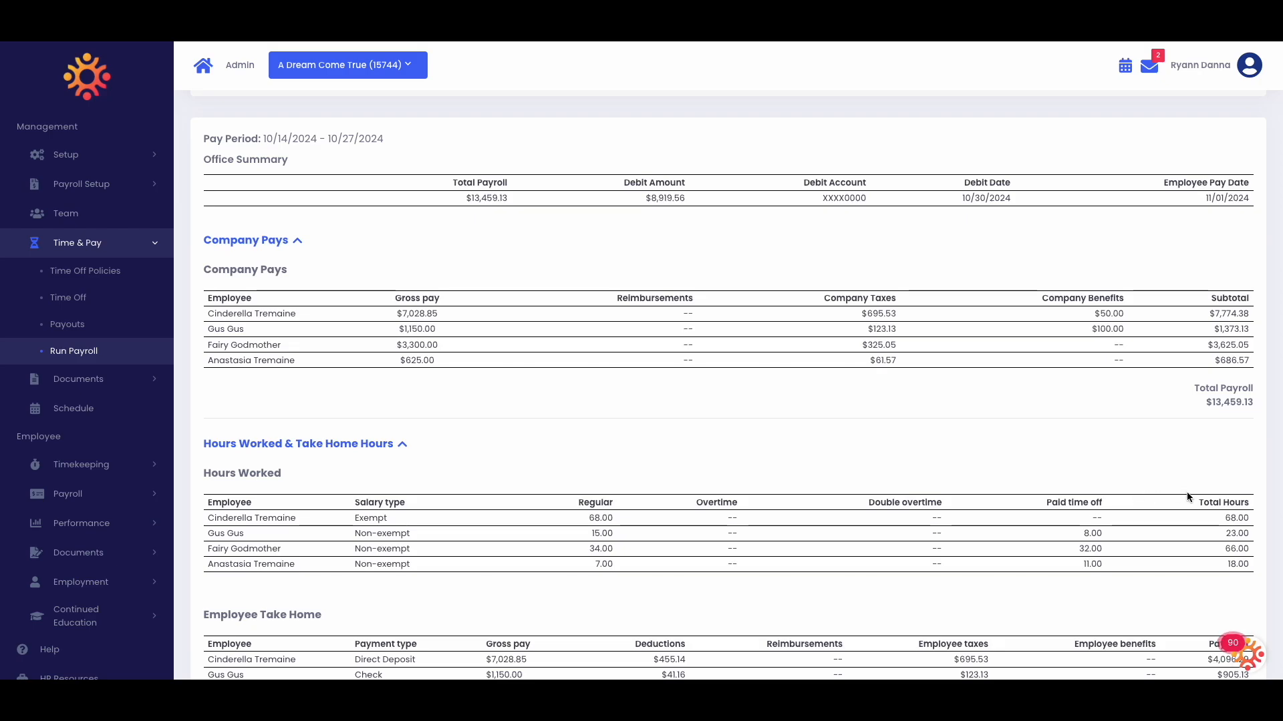
scroll(727, 528, "down", 2)
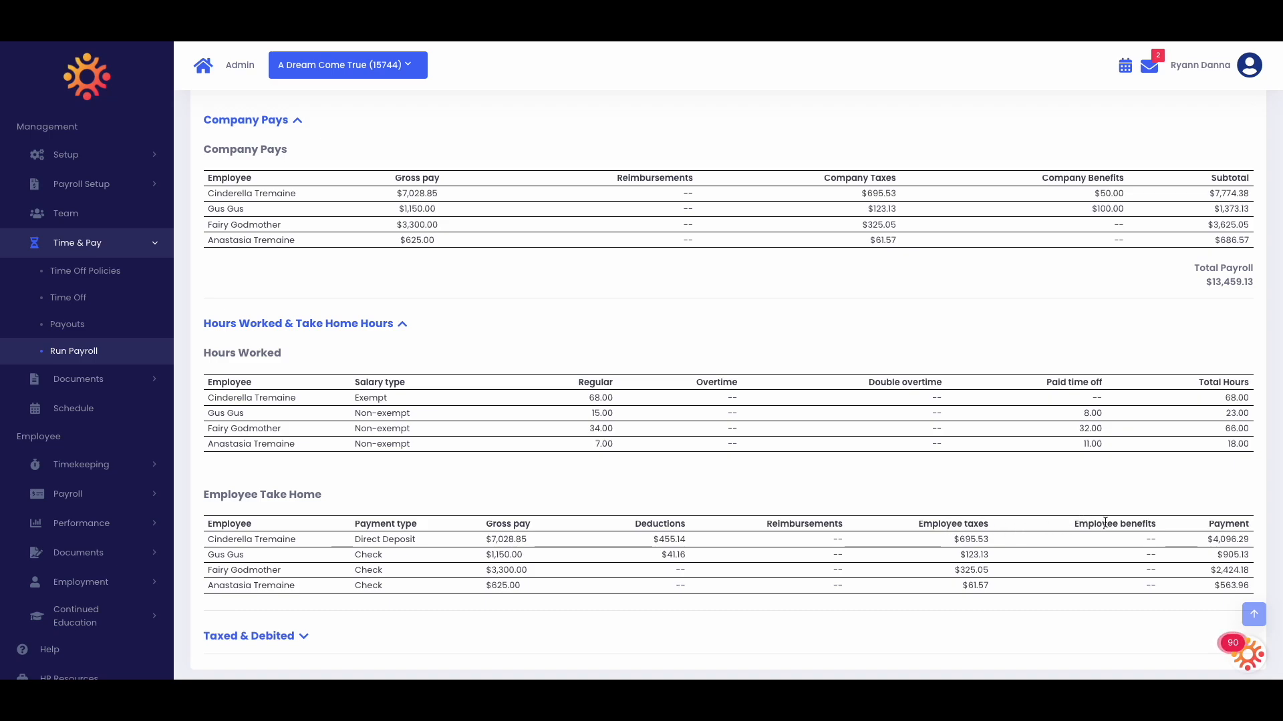
left_click(291, 638)
scroll(290, 636, "down", 4)
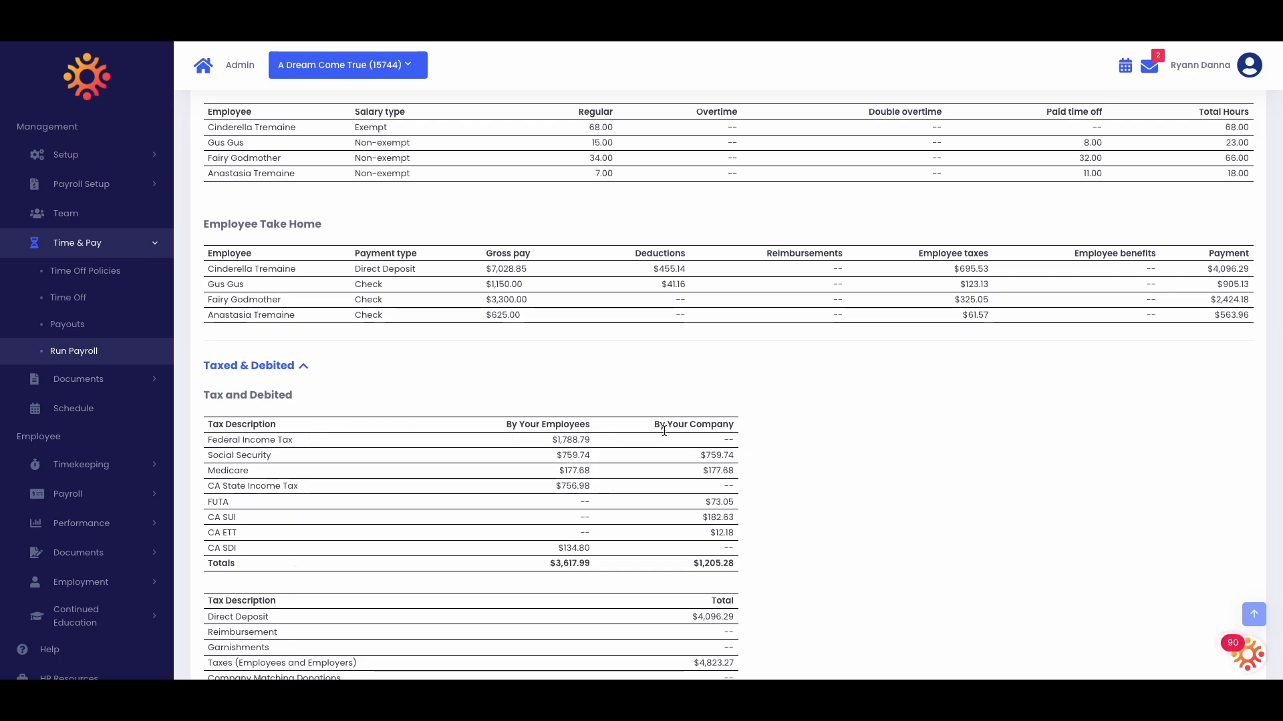
scroll(651, 458, "down", 1)
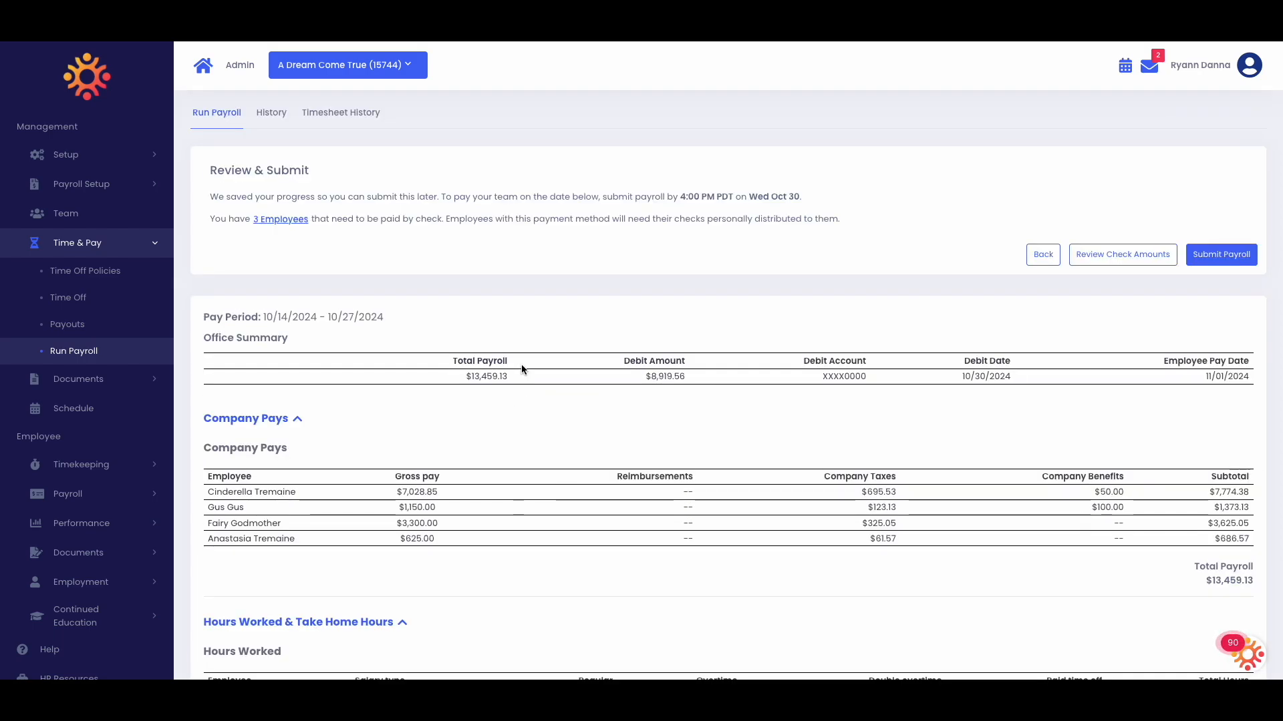
left_click(489, 428)
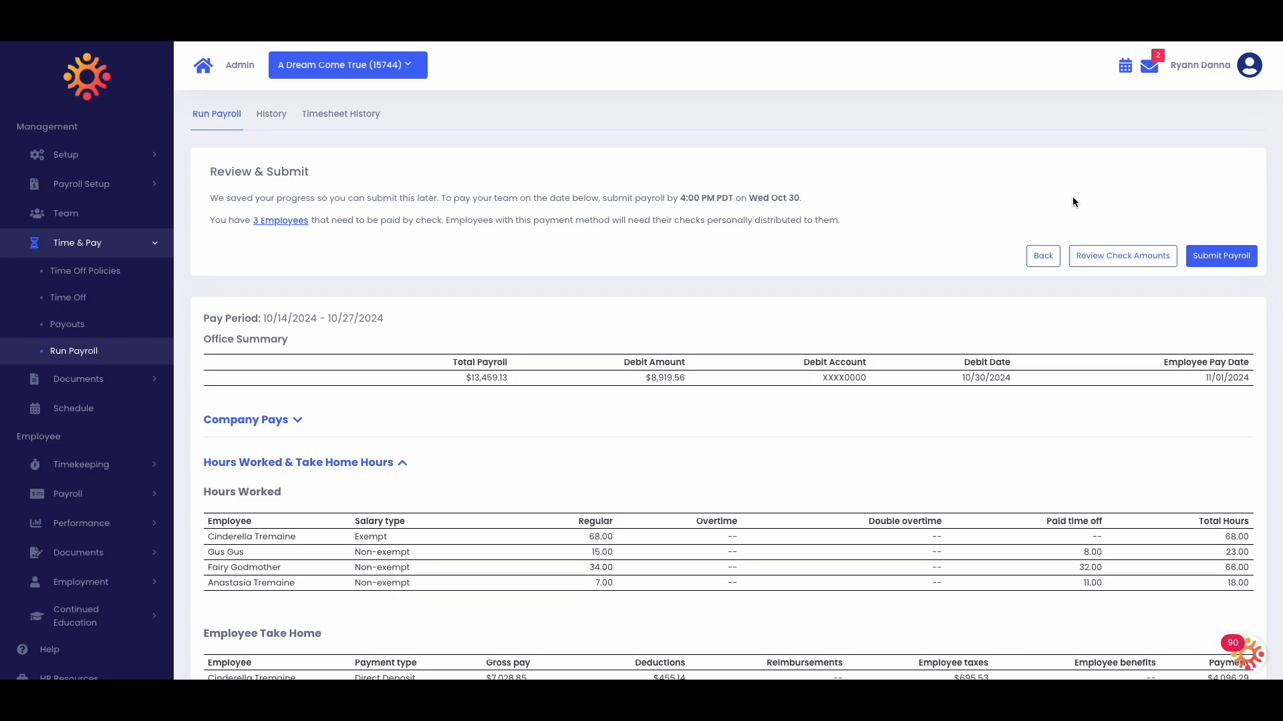
Step: Review the check amounts for employees paid by check and submit the payroll
left_click(1122, 260)
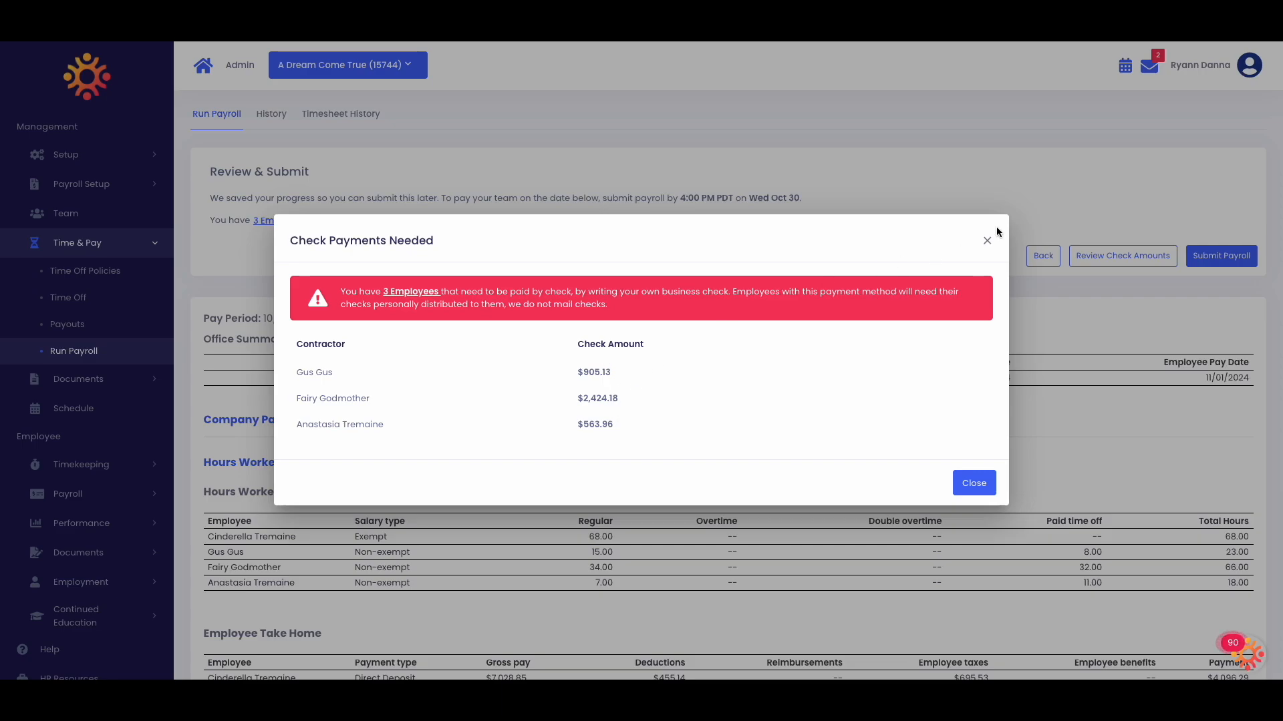
left_click(987, 241)
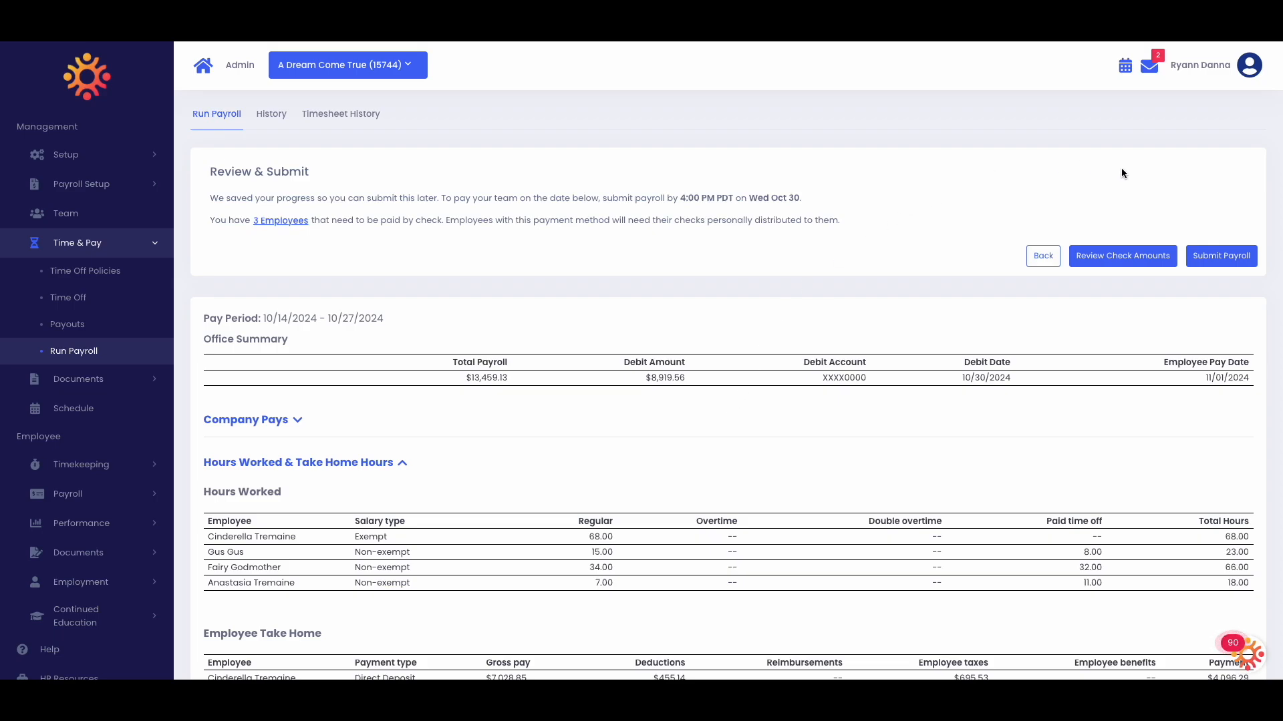
left_click(1195, 252)
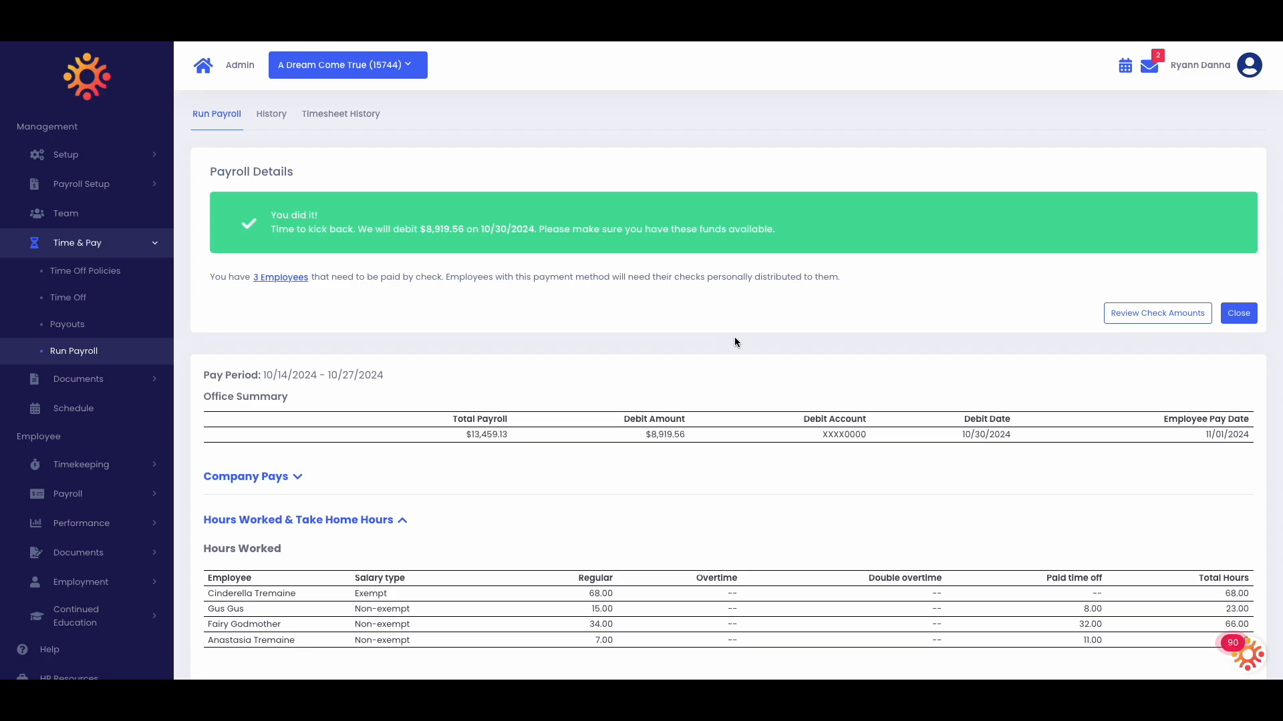
Step: Open the Support Resources help list
left_click(1252, 662)
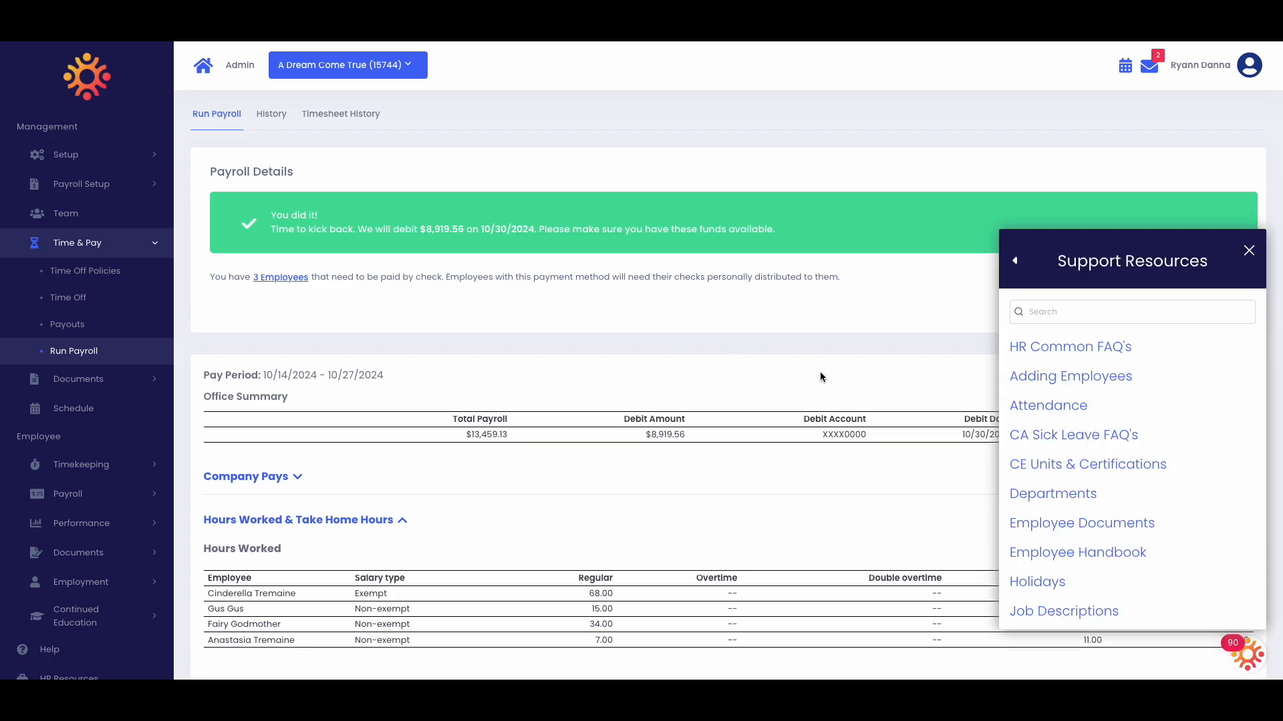